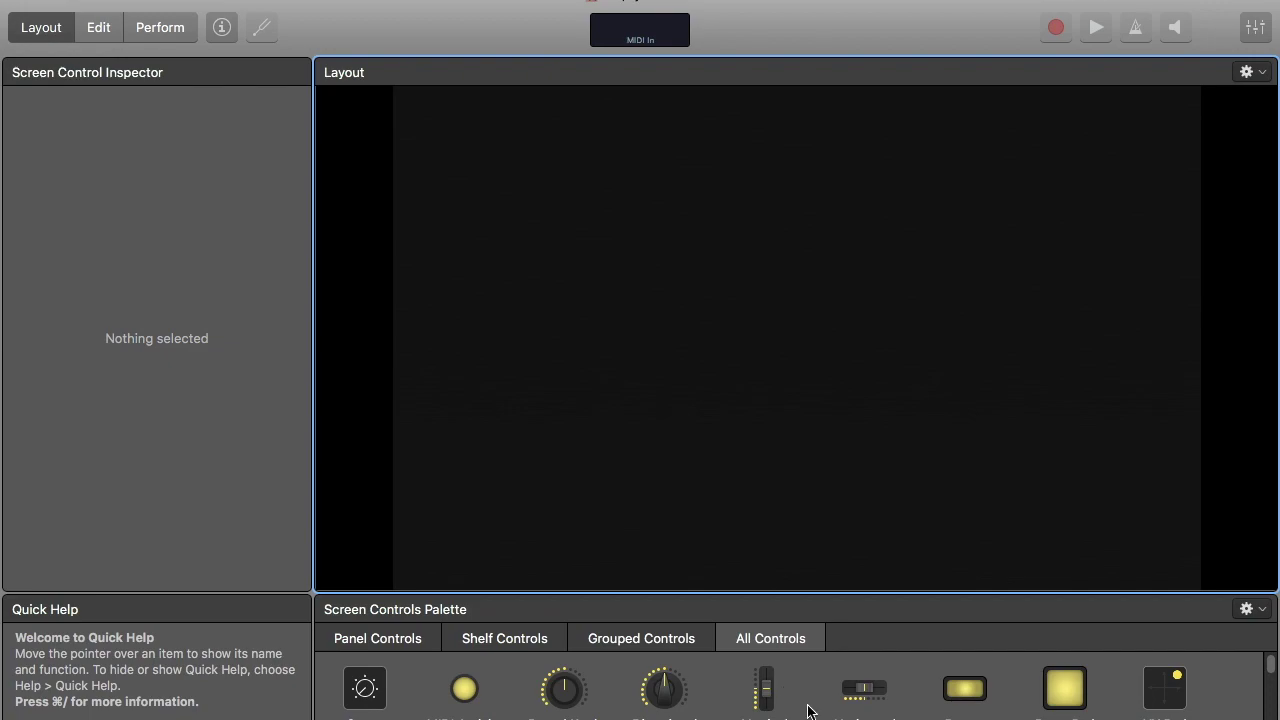
- Add a 61 Note Keyboard from the Screen Controls Palette to the empty layout
{"action": "scroll", "coordinate": [808, 690], "scroll_direction": "down", "scroll_amount": 3}
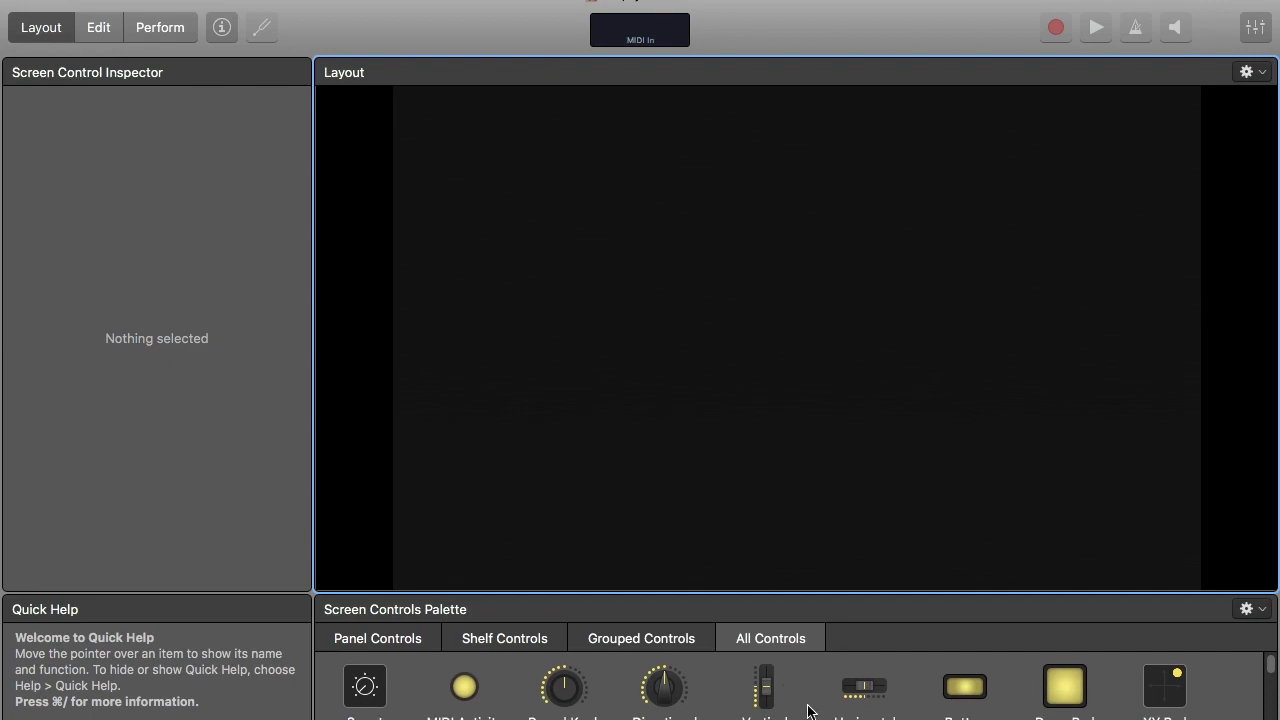
{"action": "scroll", "coordinate": [808, 710], "scroll_direction": "down", "scroll_amount": 2}
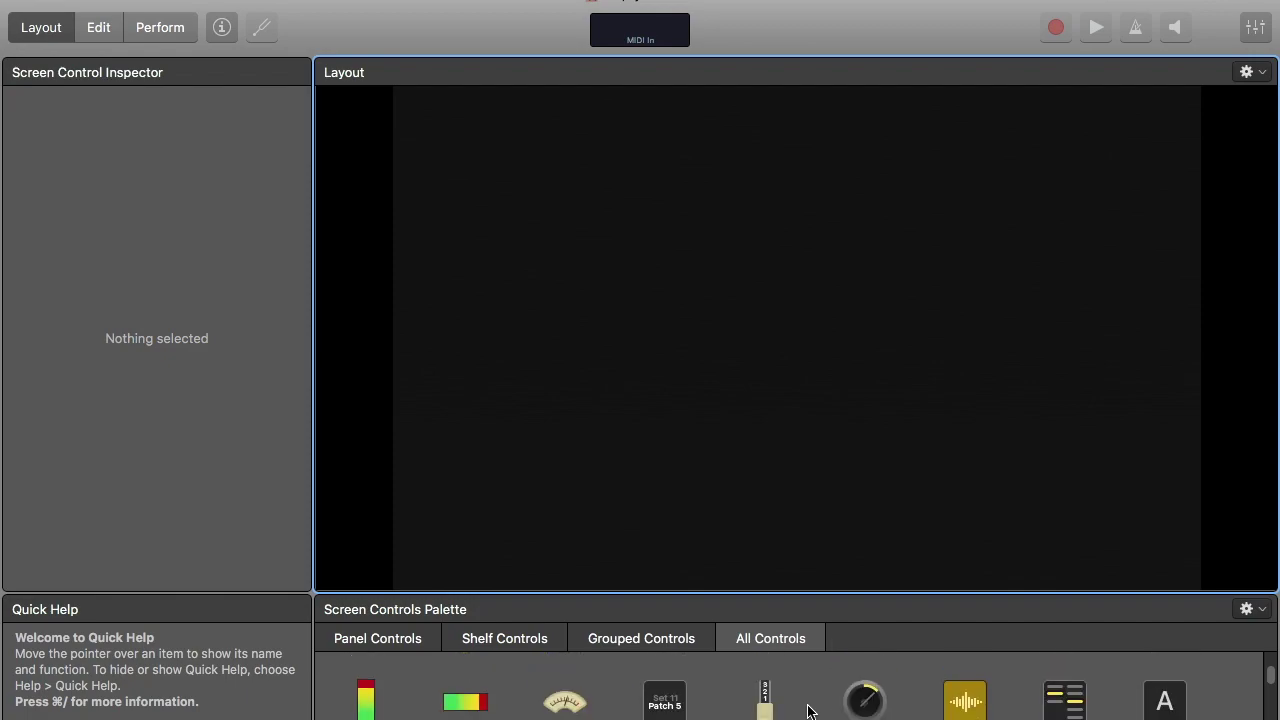
{"action": "scroll", "coordinate": [808, 710], "scroll_direction": "down", "scroll_amount": 5}
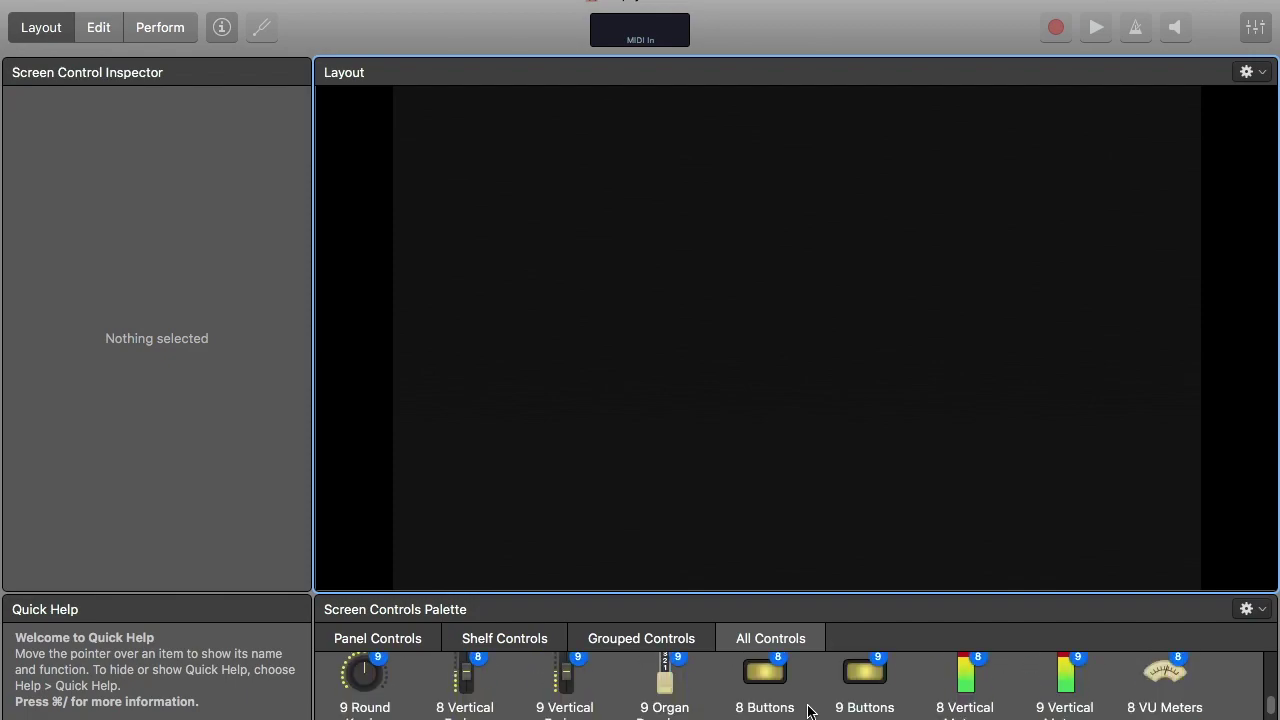
{"action": "scroll", "coordinate": [808, 710], "scroll_direction": "down", "scroll_amount": 3}
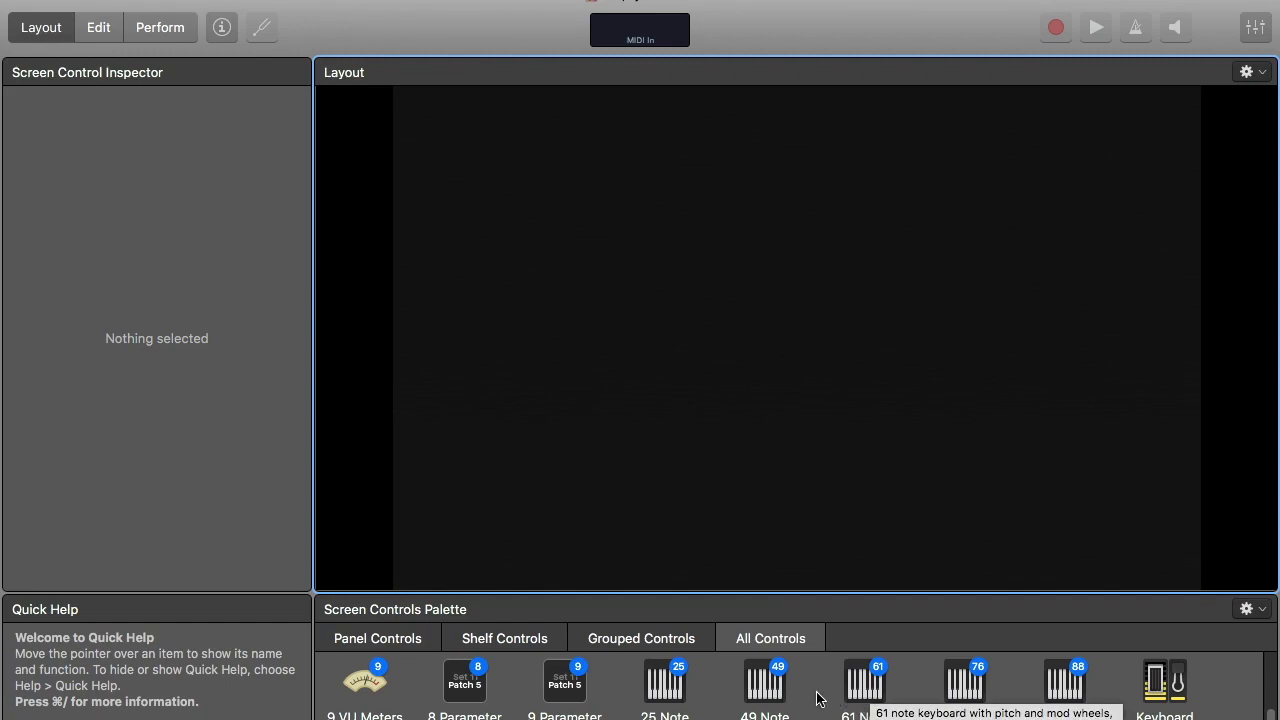
{"action": "left_click_drag", "start_coordinate": [866, 683], "coordinate": [763, 371]}
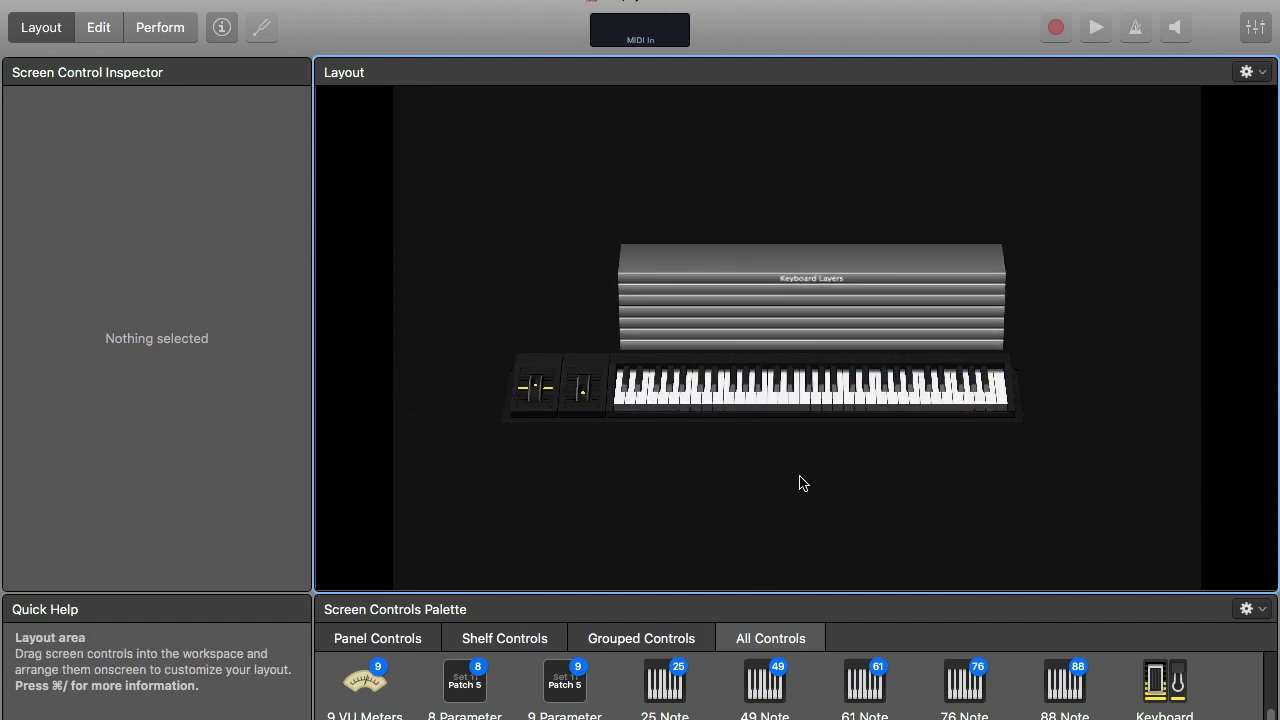
- Turn off Display keyboard layers for the new 61-note keyboard
{"action": "left_click", "coordinate": [766, 296]}
{"action": "left_click", "coordinate": [892, 290]}
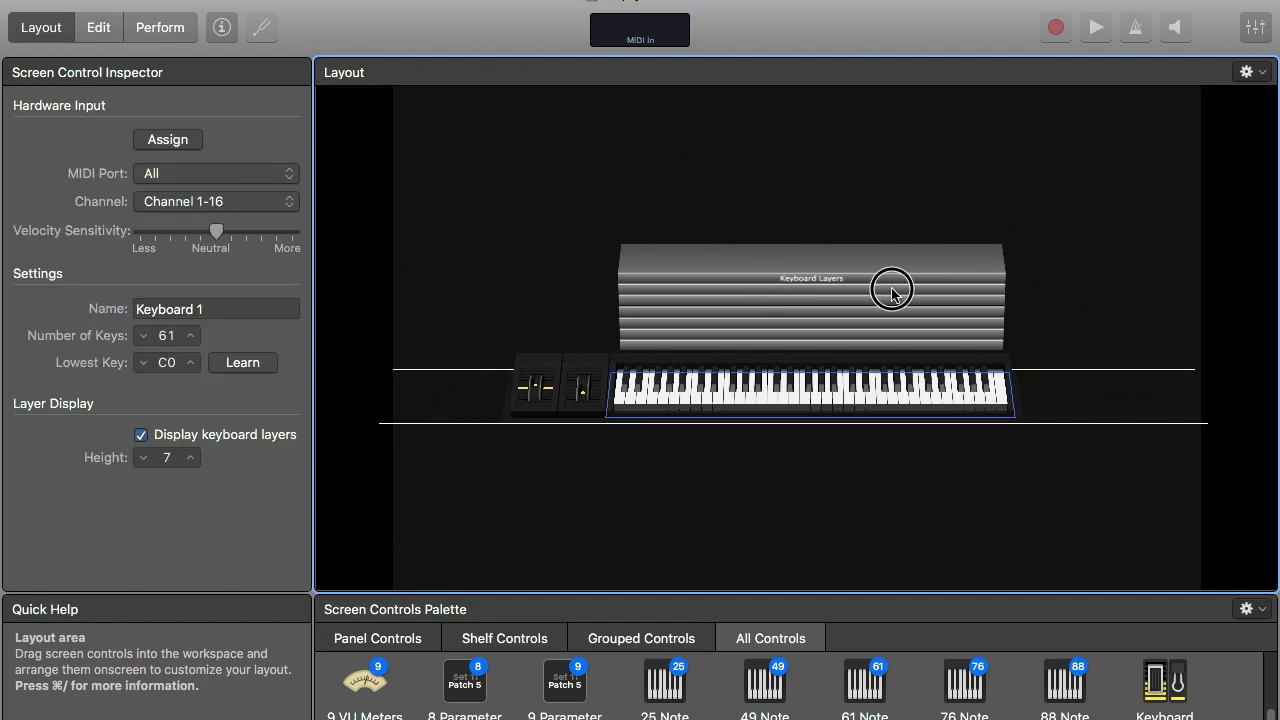
{"action": "left_click", "coordinate": [1160, 298]}
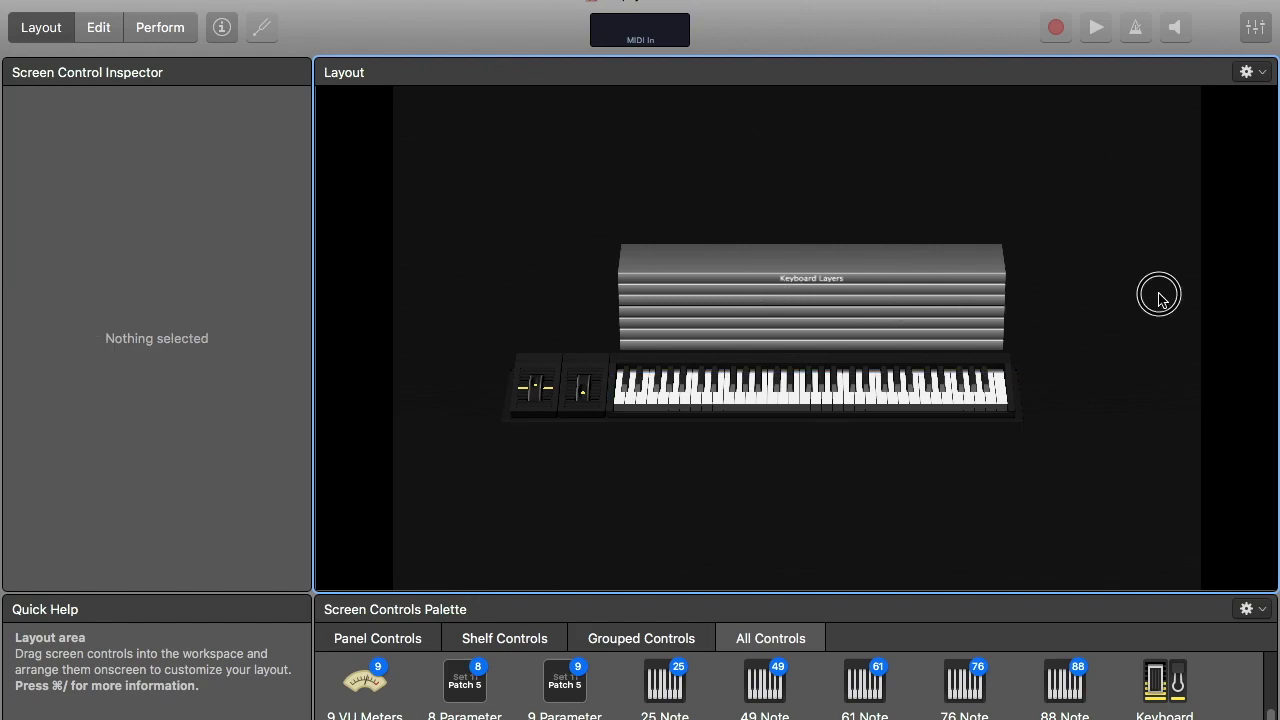
{"action": "left_click", "coordinate": [911, 300]}
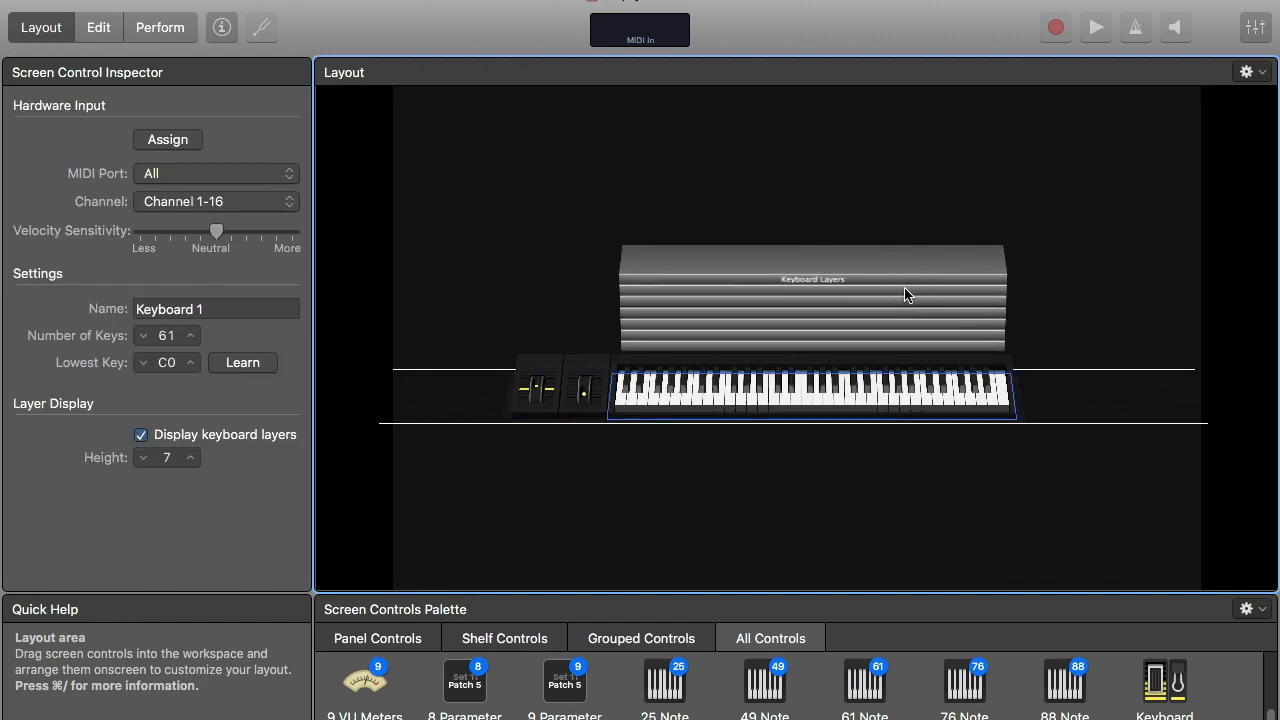
{"action": "left_click", "coordinate": [141, 435]}
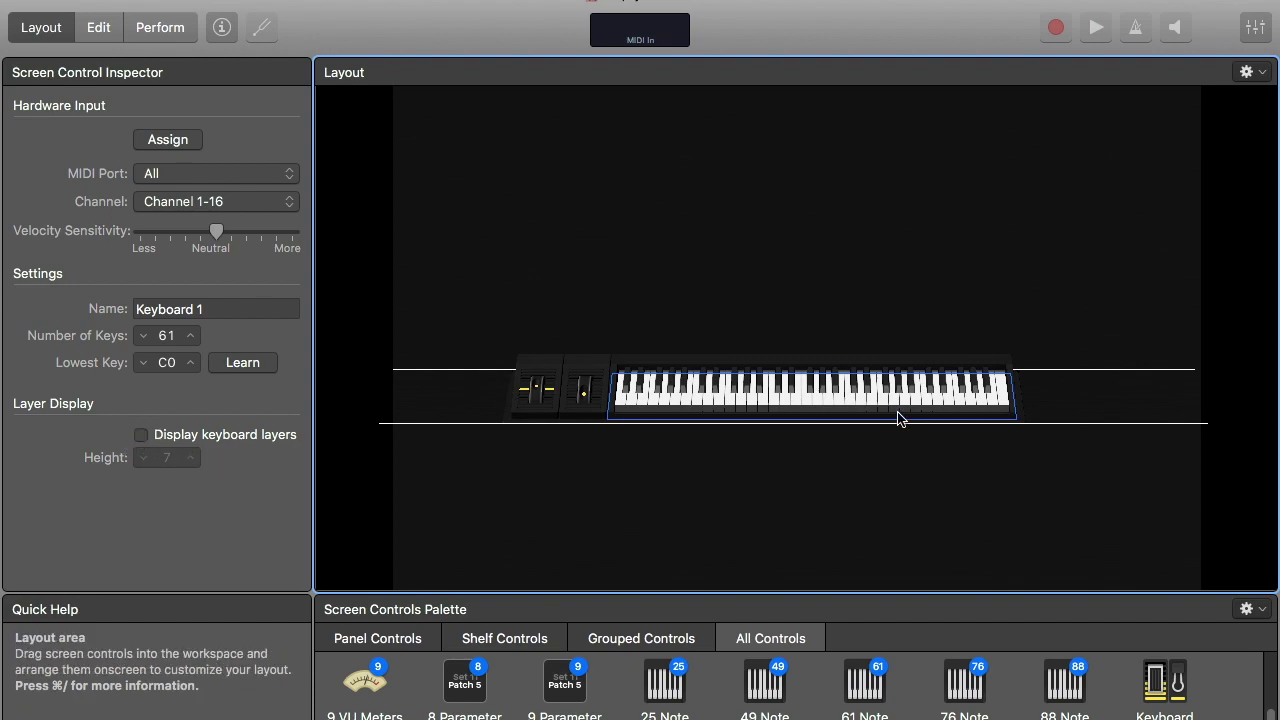
{"action": "left_click", "coordinate": [884, 487]}
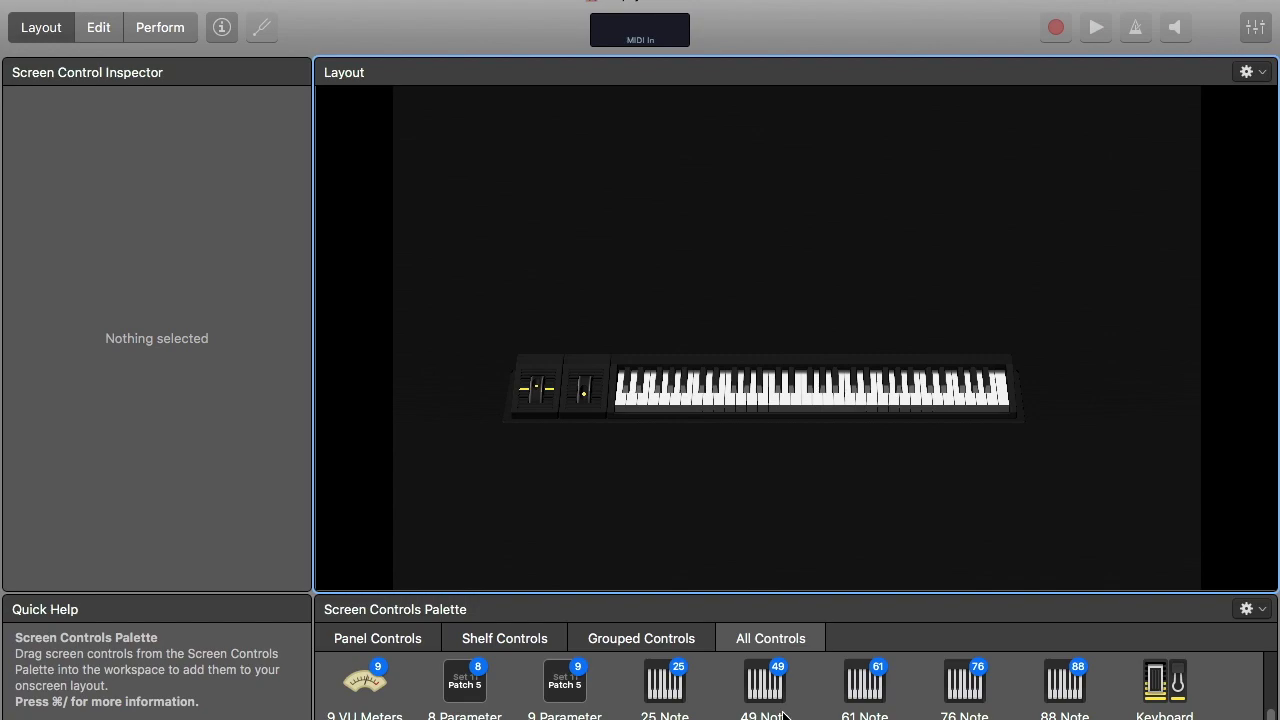
- Place the expression and sustain Keyboard Pedals under the keyboard, returning the palette to the knobs
{"action": "scroll", "coordinate": [784, 690], "scroll_direction": "down", "scroll_amount": 5}
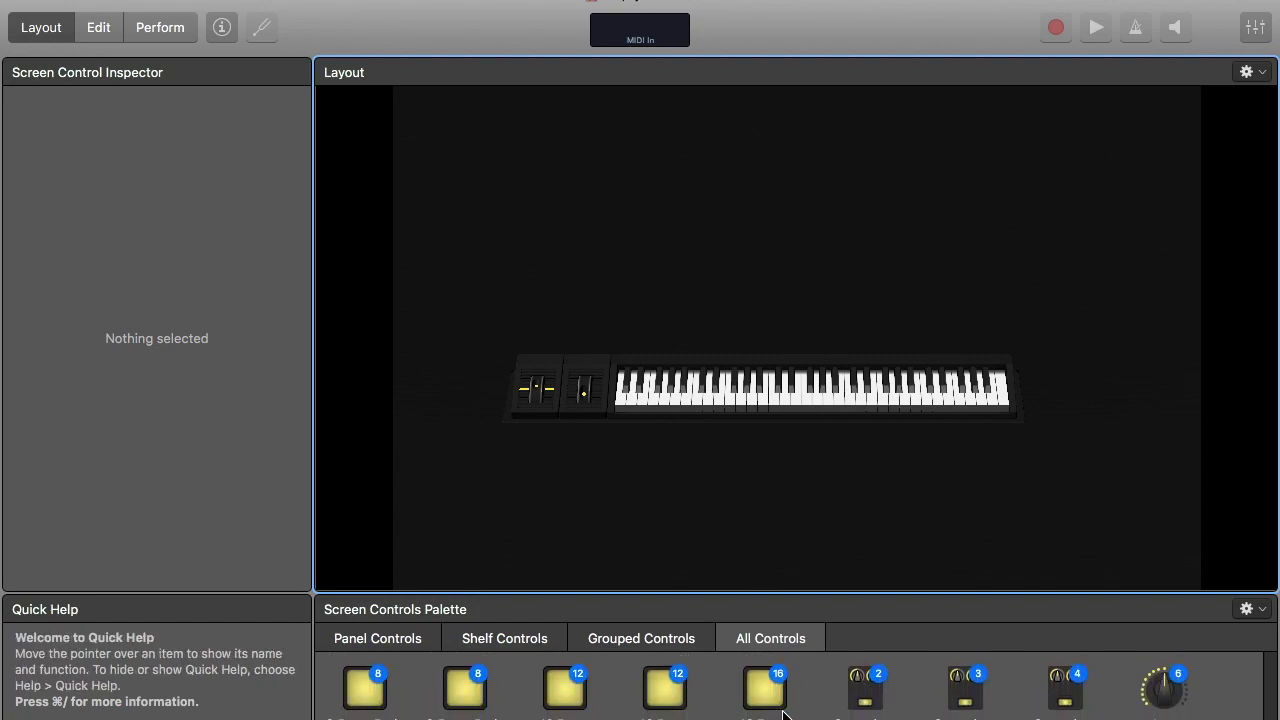
{"action": "scroll", "coordinate": [784, 690], "scroll_direction": "down", "scroll_amount": 5}
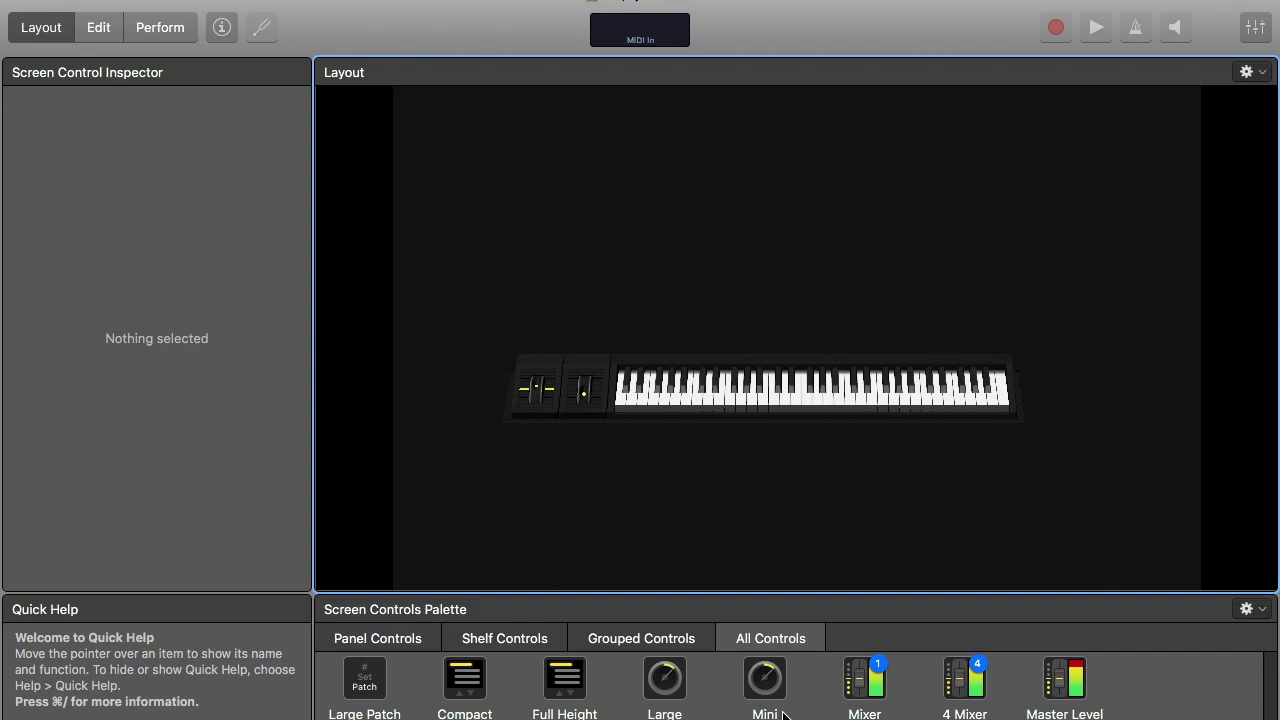
{"action": "scroll", "coordinate": [784, 714], "scroll_direction": "up", "scroll_amount": 10}
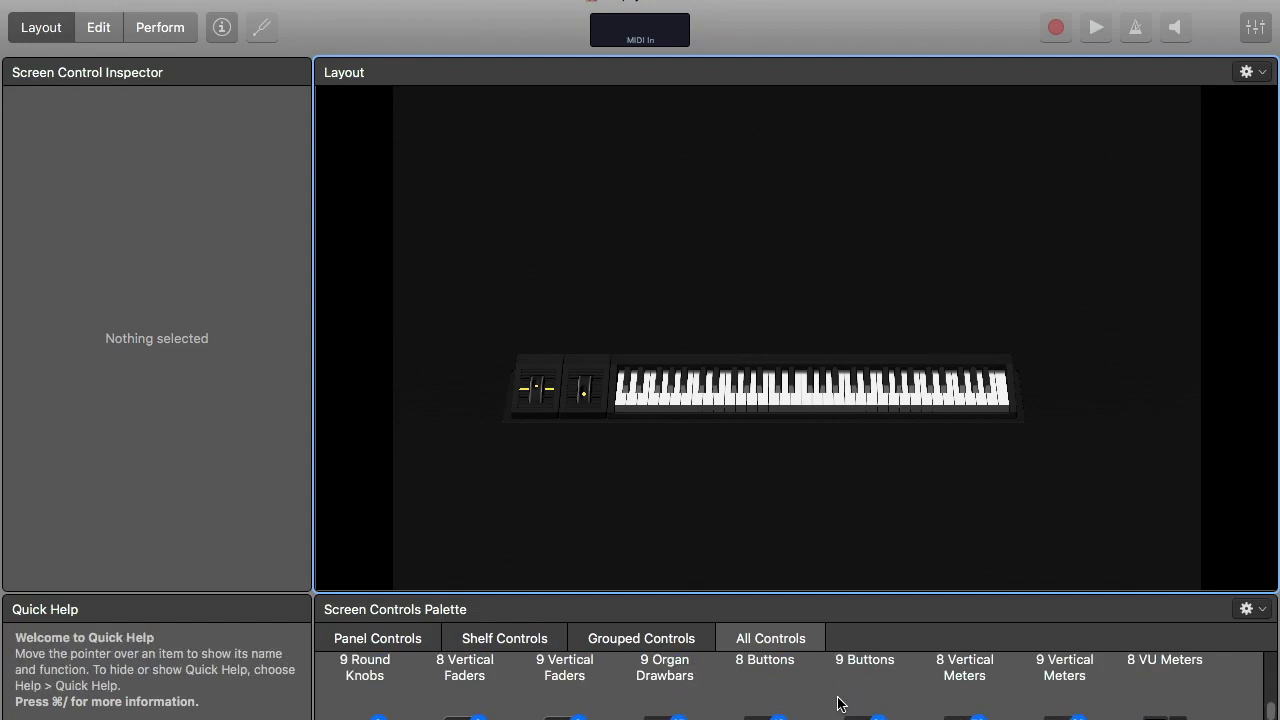
{"action": "left_click_drag", "start_coordinate": [1165, 697], "coordinate": [761, 470]}
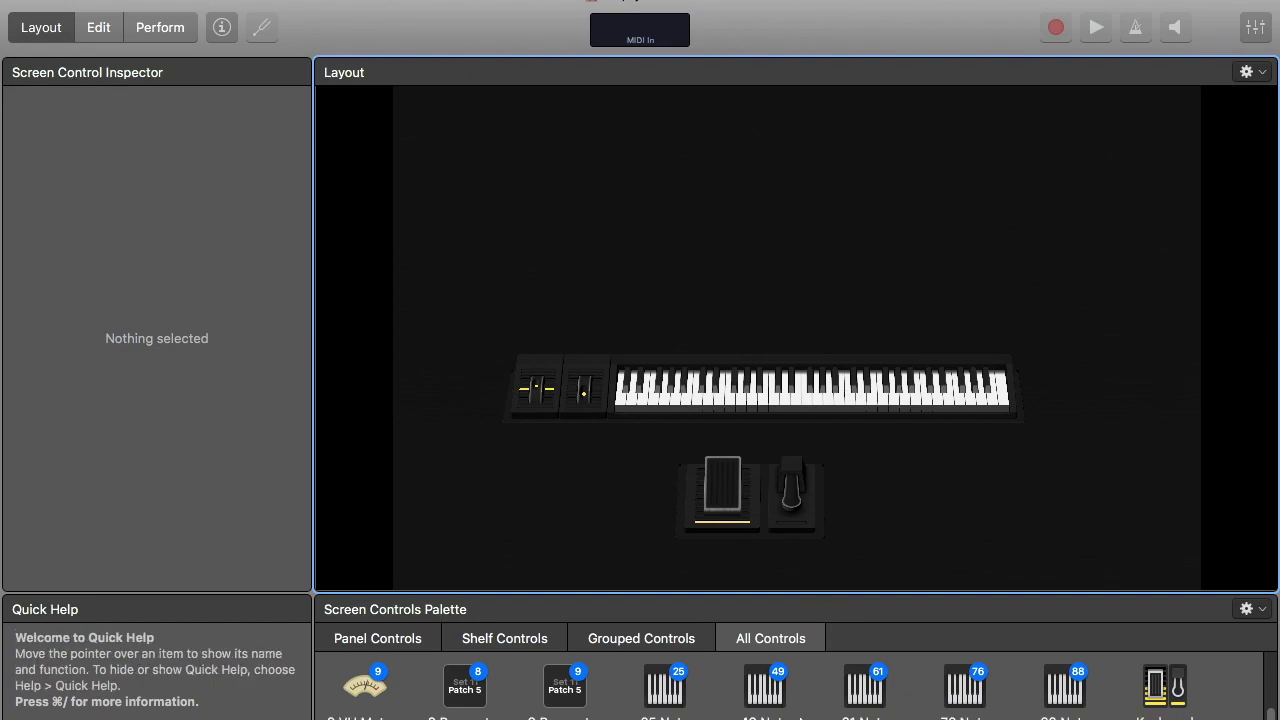
{"action": "scroll", "coordinate": [800, 700], "scroll_direction": "down", "scroll_amount": 2}
{"action": "scroll", "coordinate": [800, 700], "scroll_direction": "down", "scroll_amount": 3}
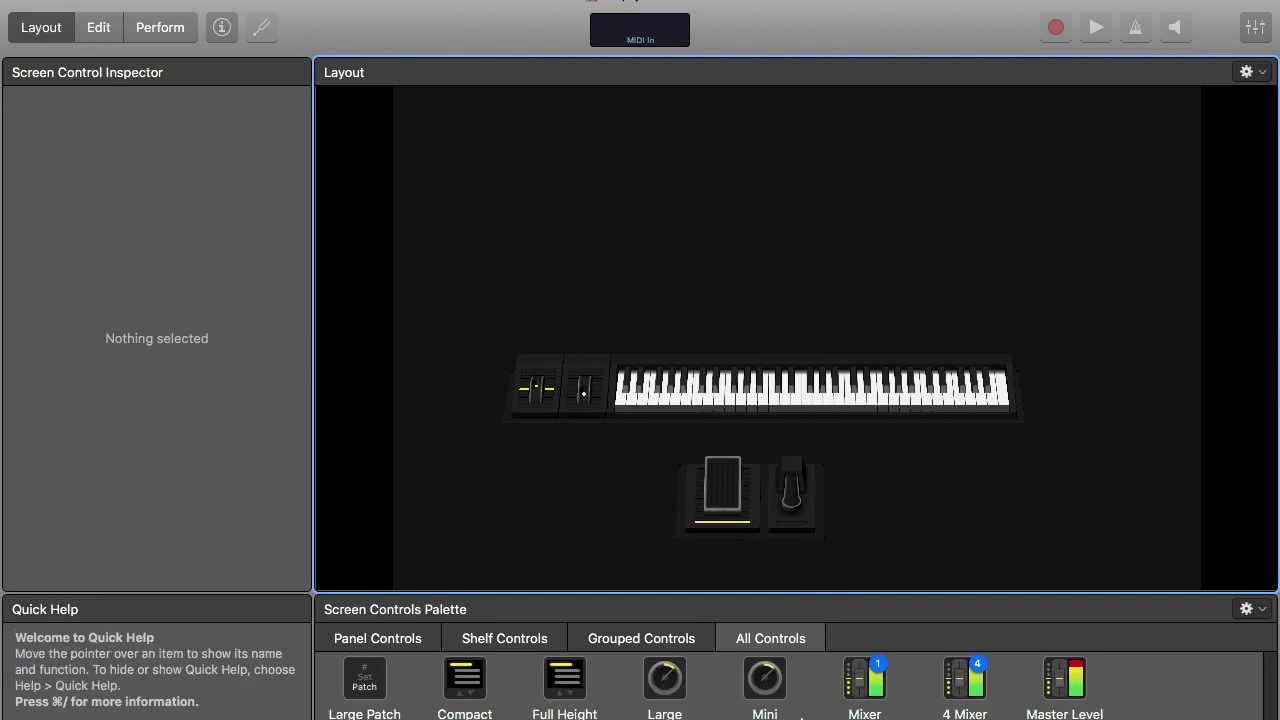
{"action": "scroll", "coordinate": [800, 700], "scroll_direction": "down", "scroll_amount": 2}
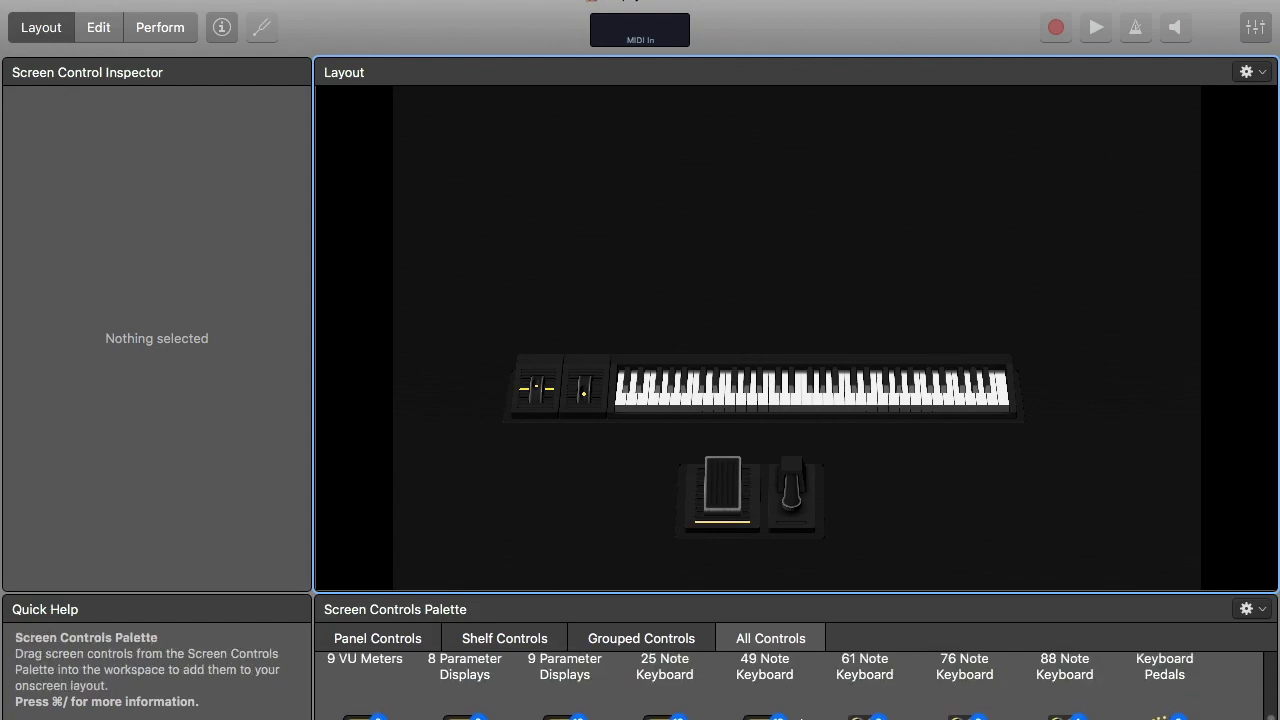
{"action": "scroll", "coordinate": [801, 716], "scroll_direction": "down", "scroll_amount": 2}
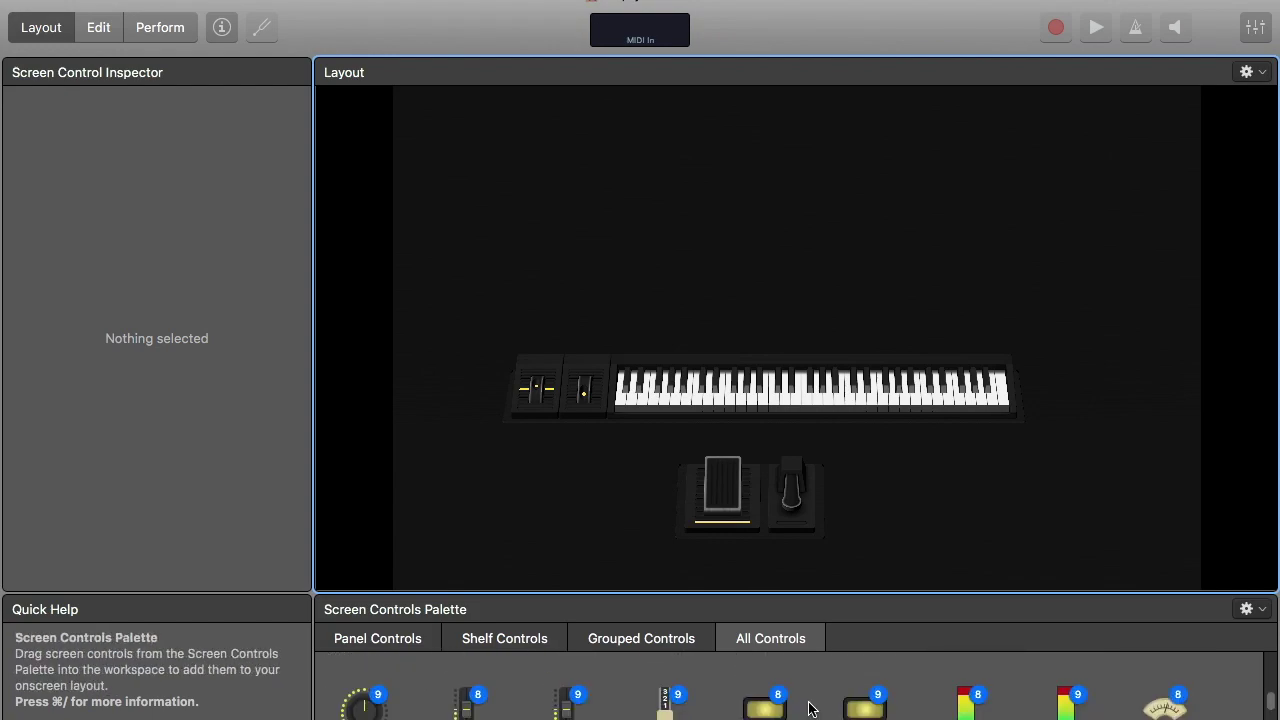
{"action": "scroll", "coordinate": [810, 709], "scroll_direction": "up", "scroll_amount": 2}
{"action": "scroll", "coordinate": [807, 707], "scroll_direction": "down", "scroll_amount": 2}
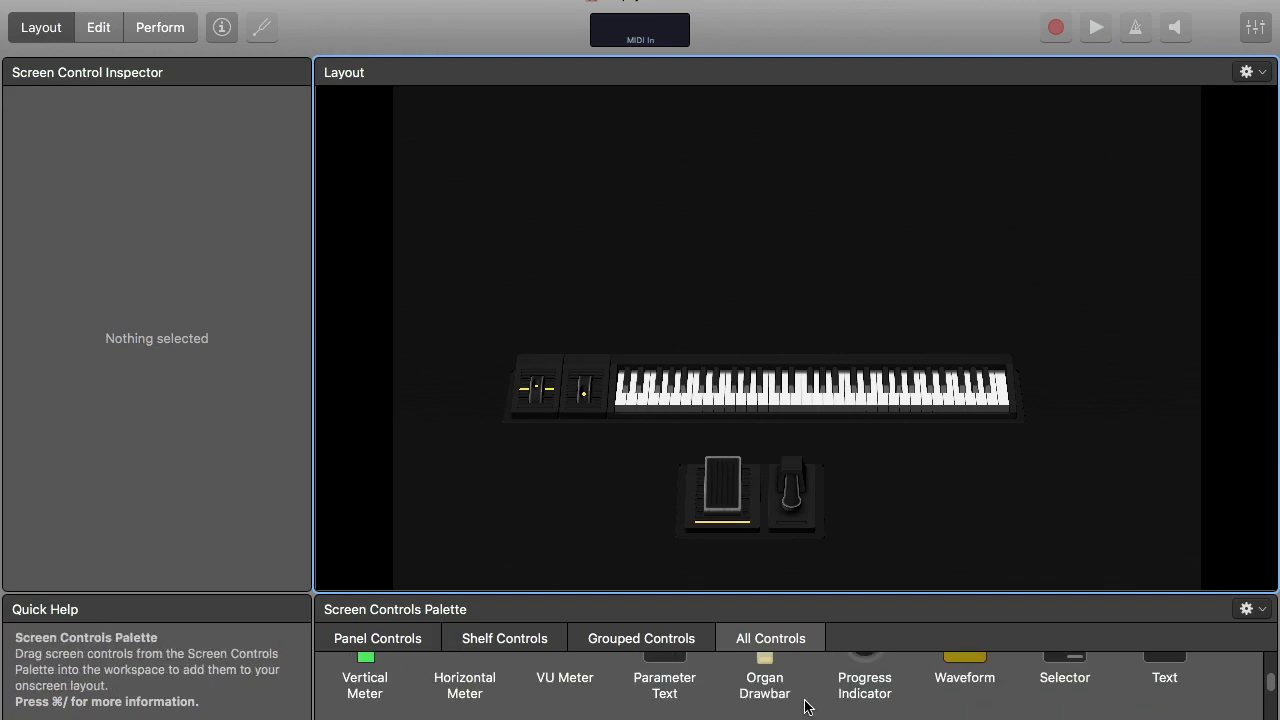
{"action": "scroll", "coordinate": [805, 708], "scroll_direction": "up", "scroll_amount": 2}
{"action": "scroll", "coordinate": [803, 709], "scroll_direction": "up", "scroll_amount": 1}
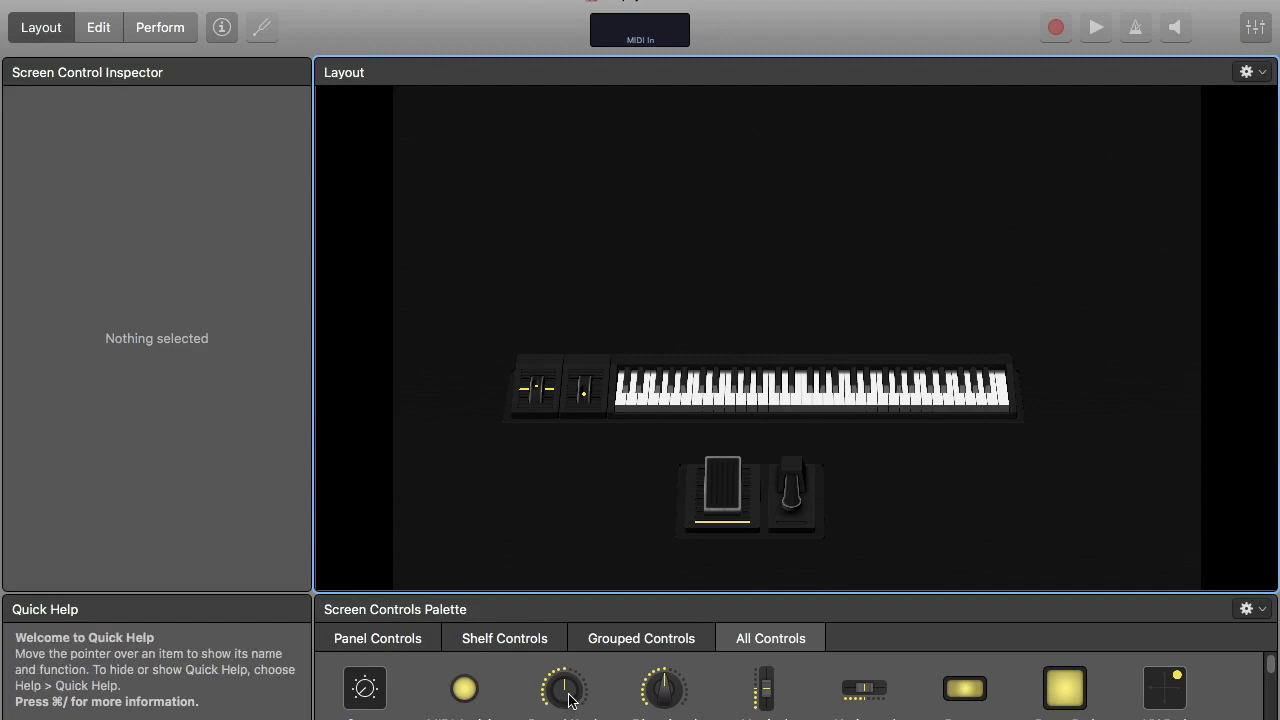
- Add a knob above the keyboard and learn it to hardware controller 74
{"action": "left_click_drag", "start_coordinate": [560, 692], "coordinate": [580, 218]}
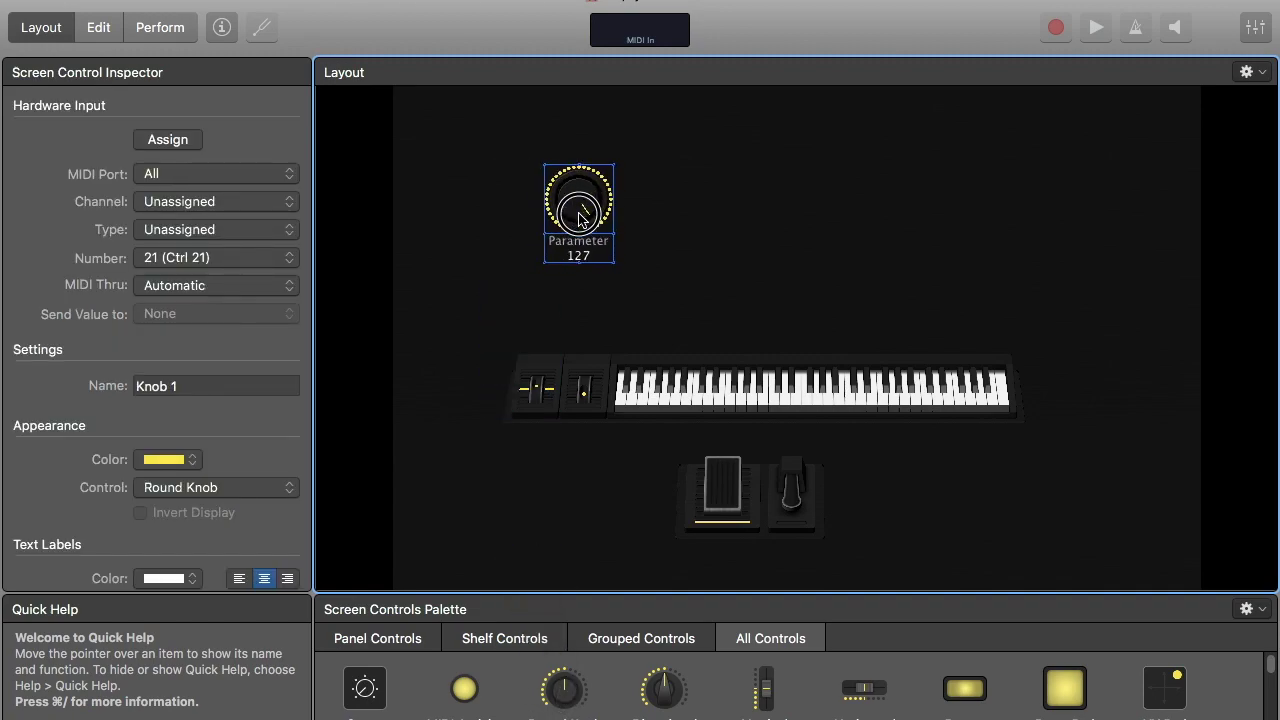
{"action": "left_click", "coordinate": [717, 248]}
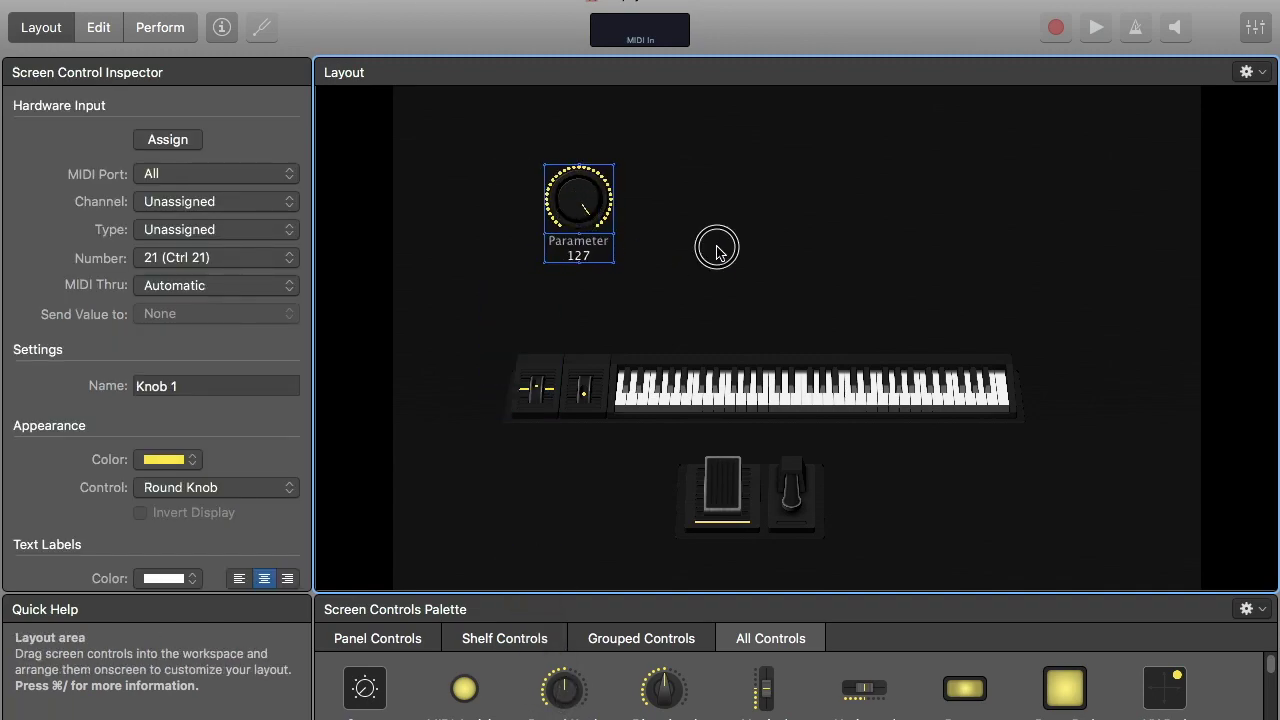
{"action": "left_click", "coordinate": [565, 205]}
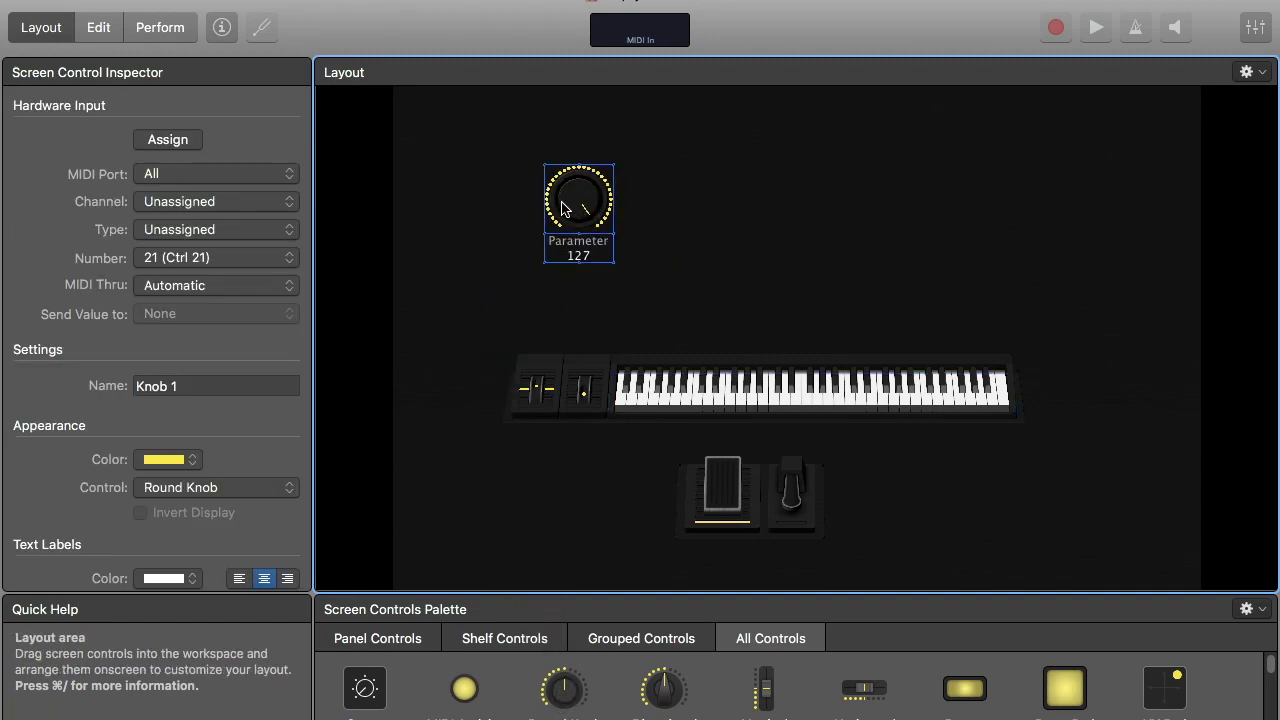
{"action": "left_click", "coordinate": [168, 141]}
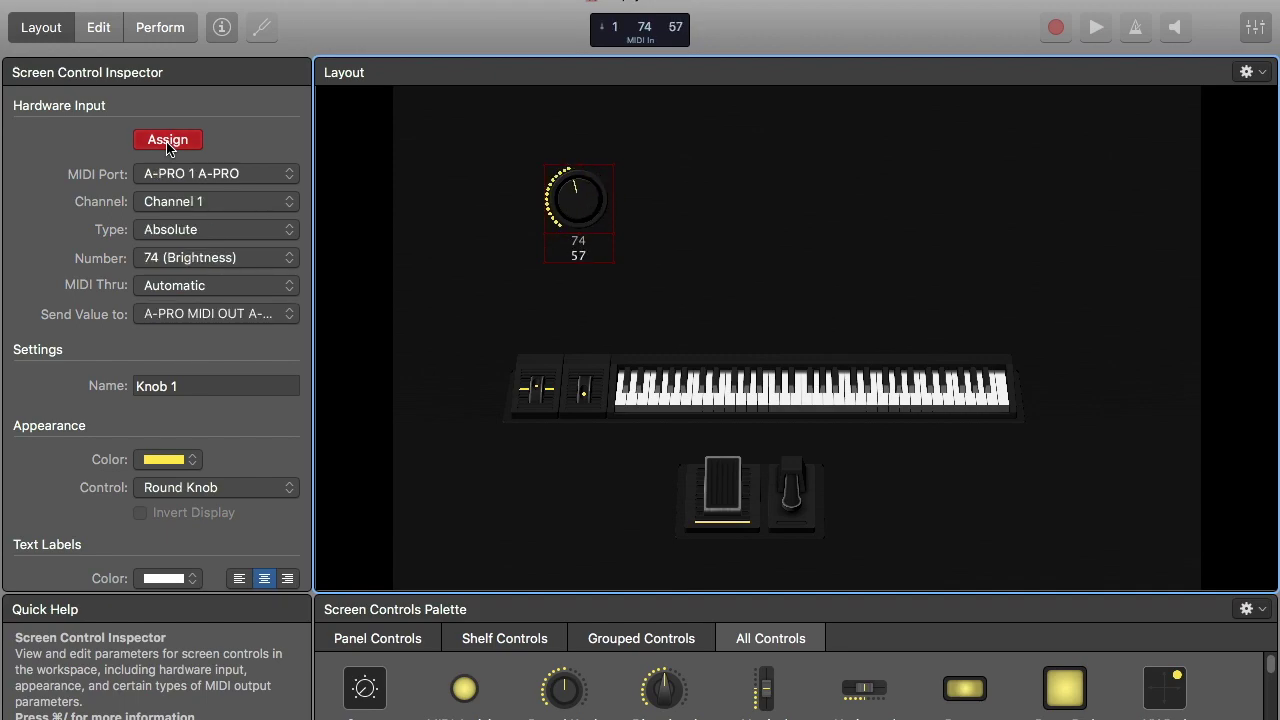
{"action": "left_click", "coordinate": [167, 142]}
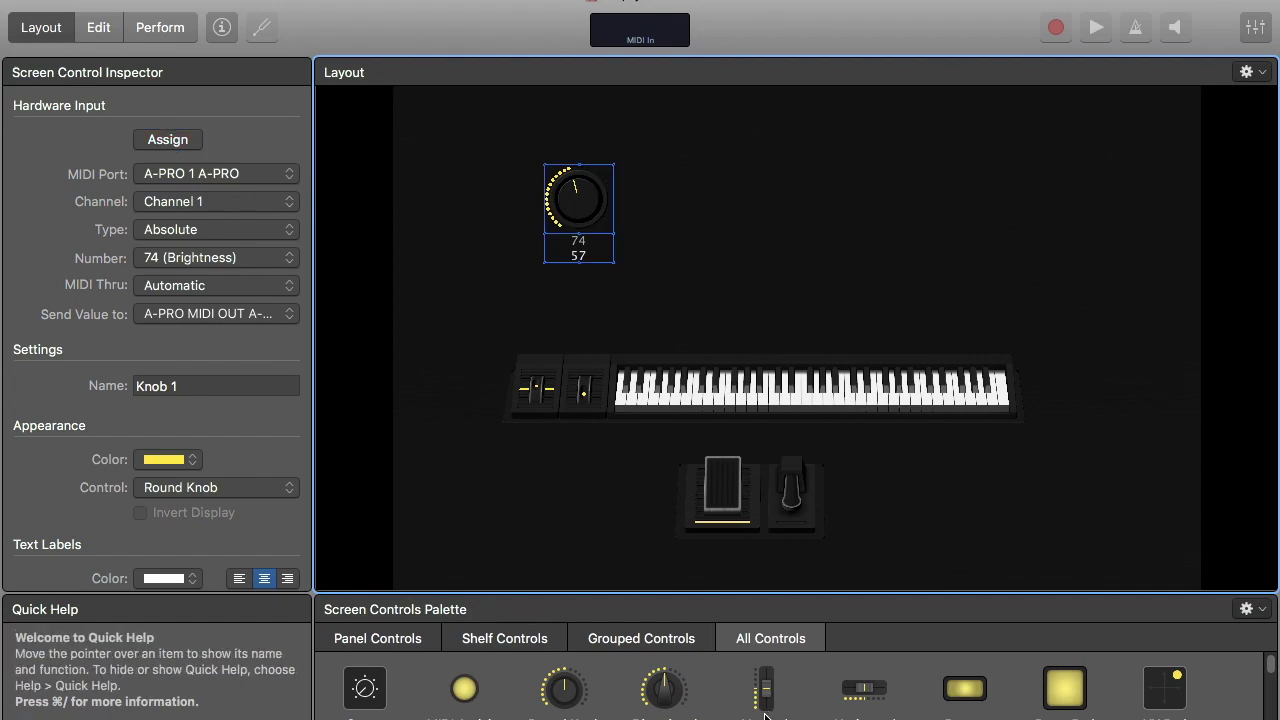
- Add a vertical fader beside the knob and learn it to hardware CC 73
{"action": "left_click_drag", "start_coordinate": [765, 694], "coordinate": [755, 148]}
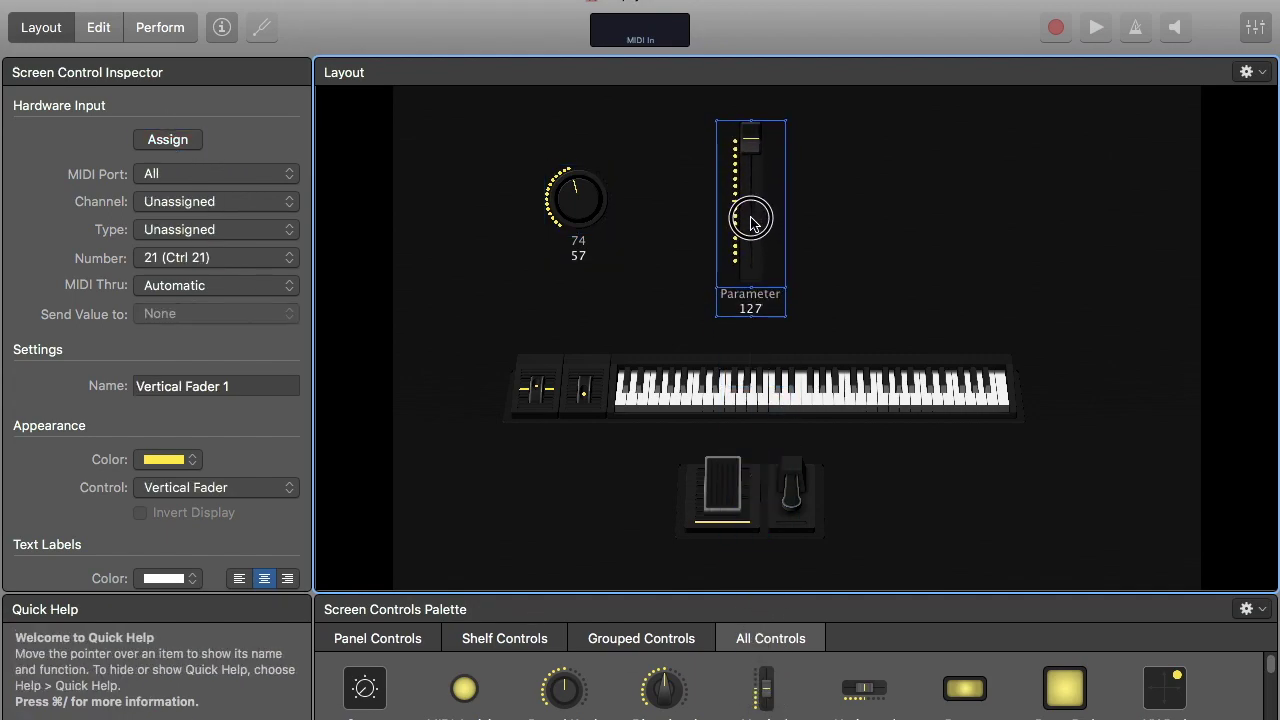
{"action": "left_click", "coordinate": [889, 241]}
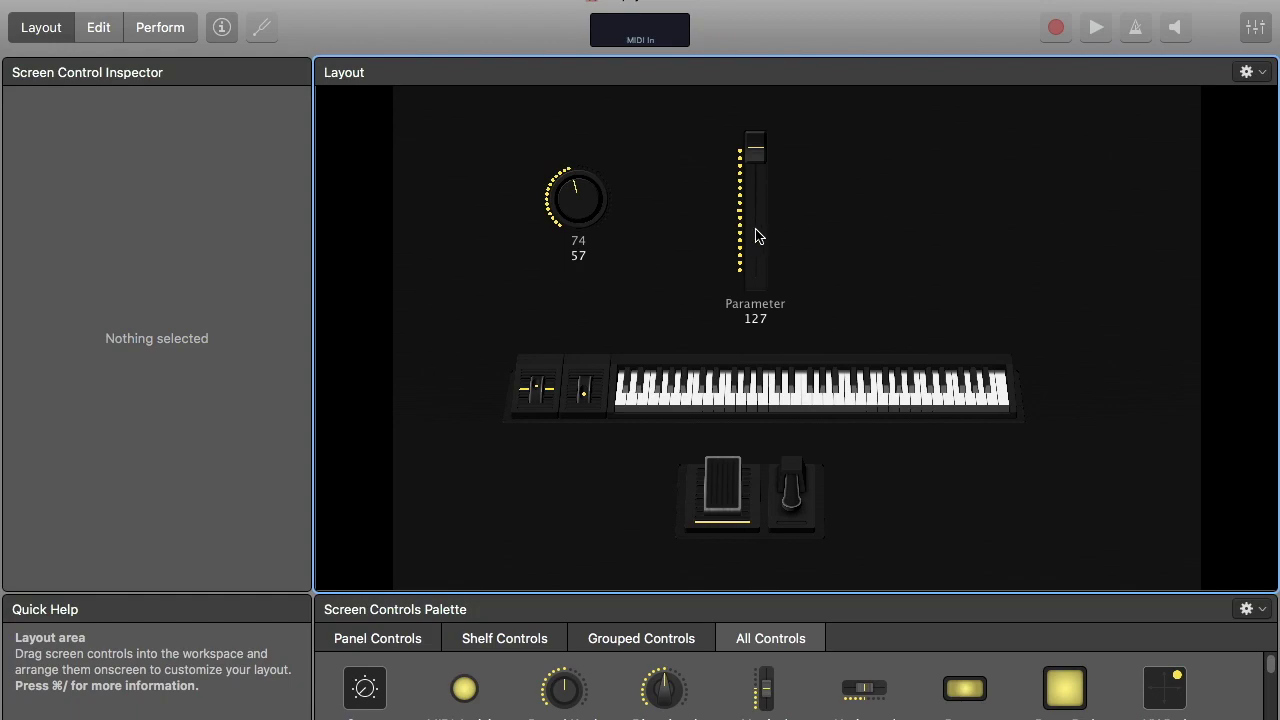
{"action": "left_click", "coordinate": [755, 235]}
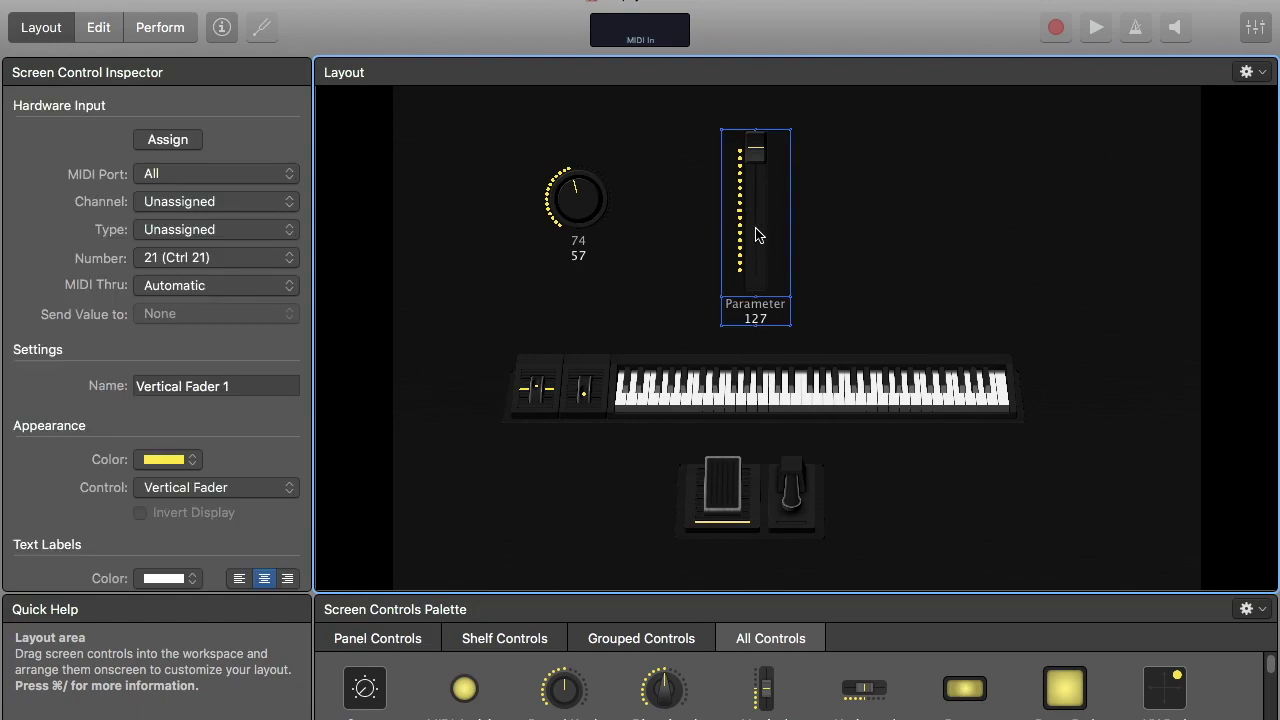
{"action": "left_click", "coordinate": [183, 144]}
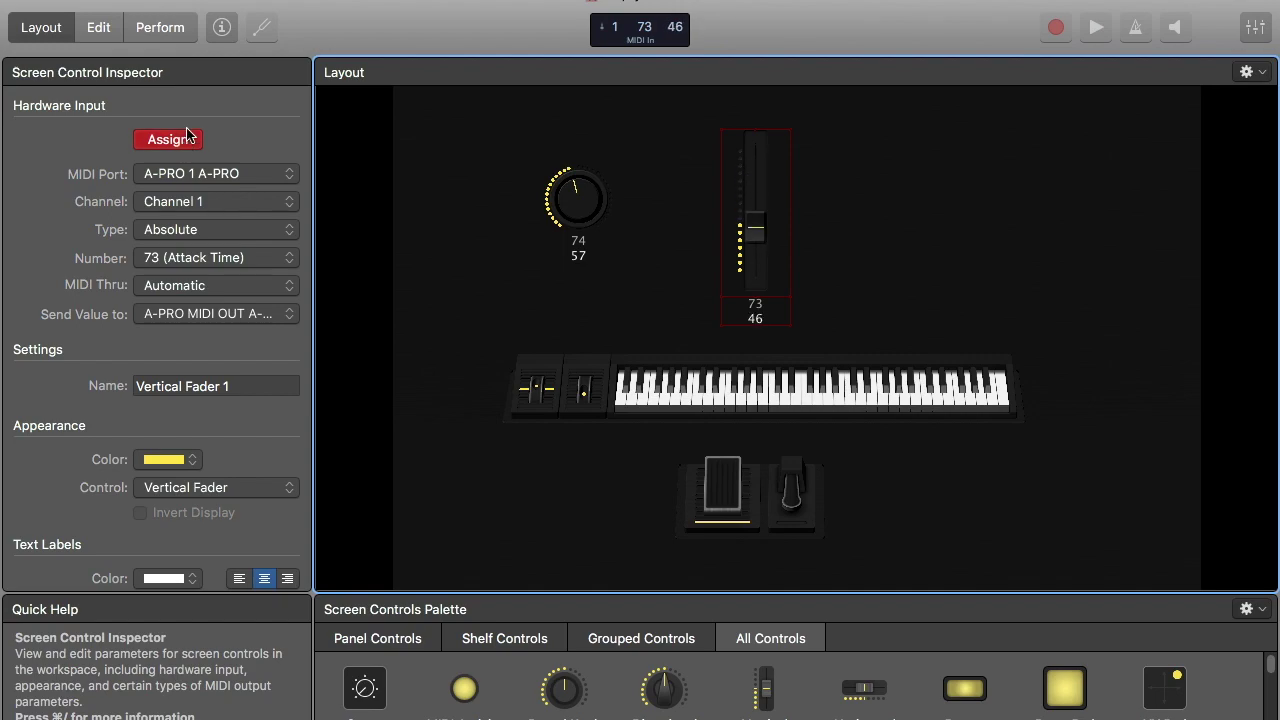
{"action": "left_click", "coordinate": [410, 147]}
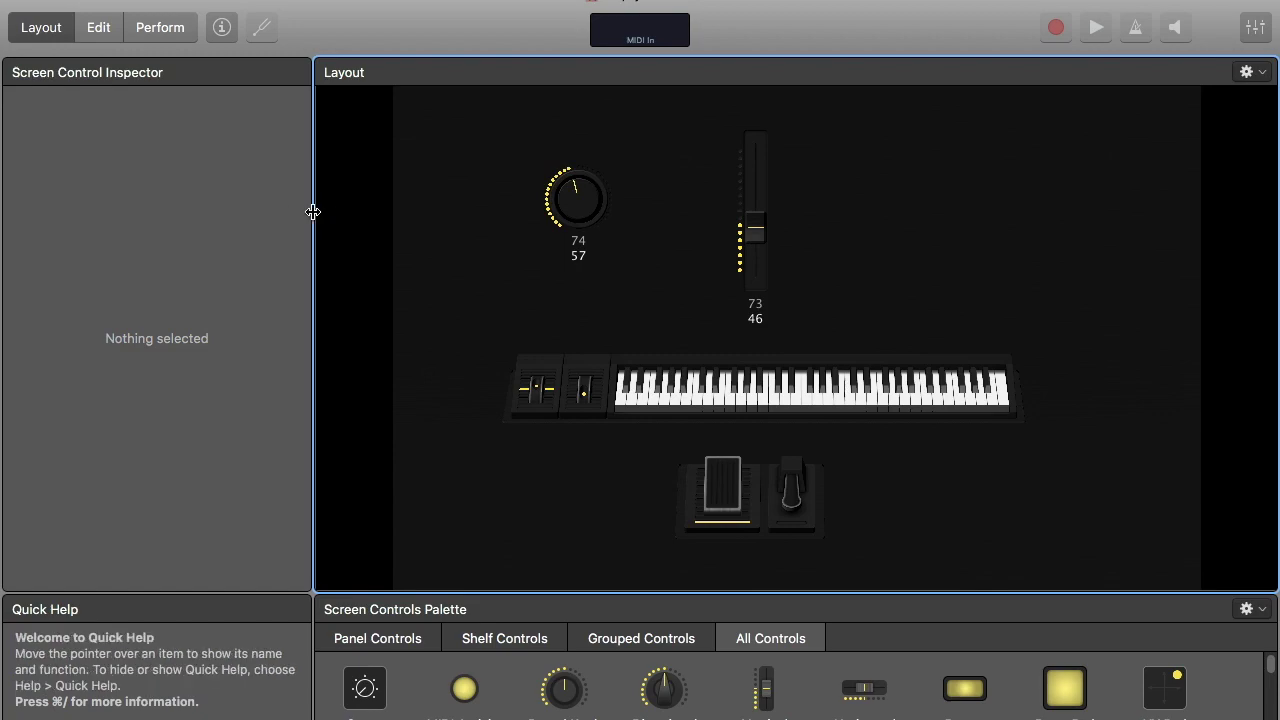
- In Edit mode, add a new patch and name it piano
{"action": "left_click", "coordinate": [99, 28]}
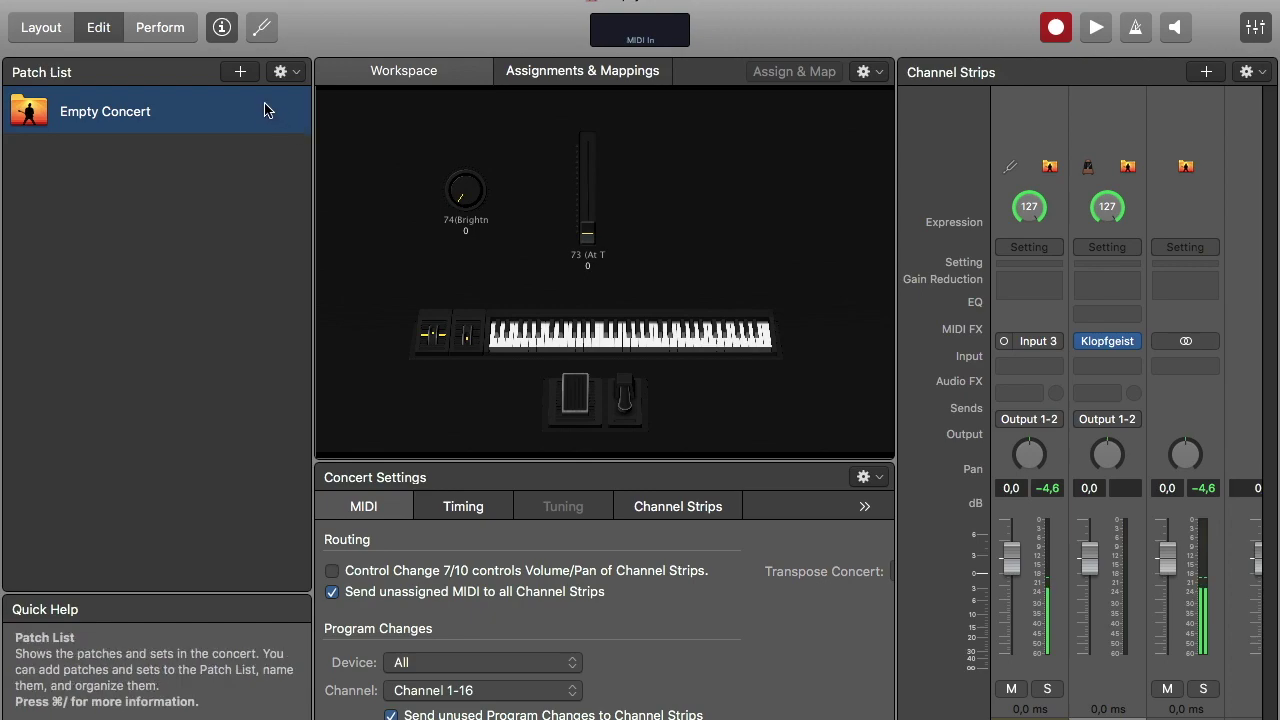
{"action": "left_click", "coordinate": [241, 73]}
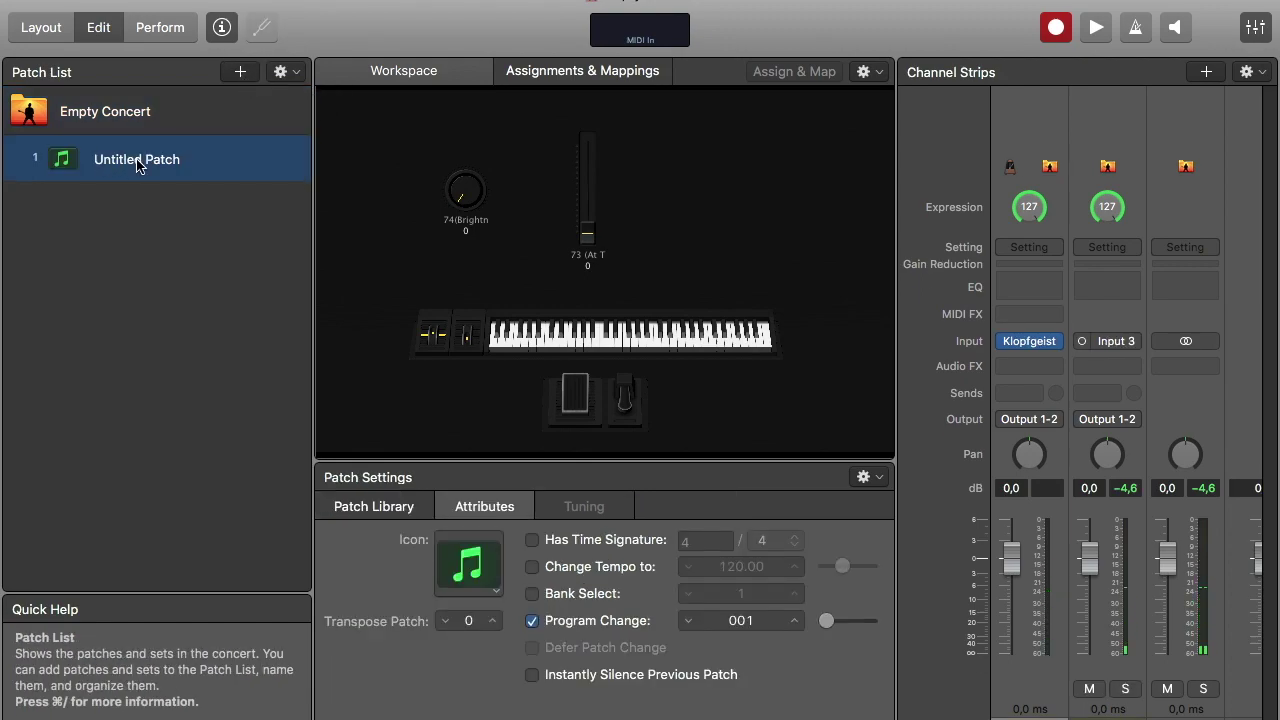
{"action": "double_click", "coordinate": [137, 162]}
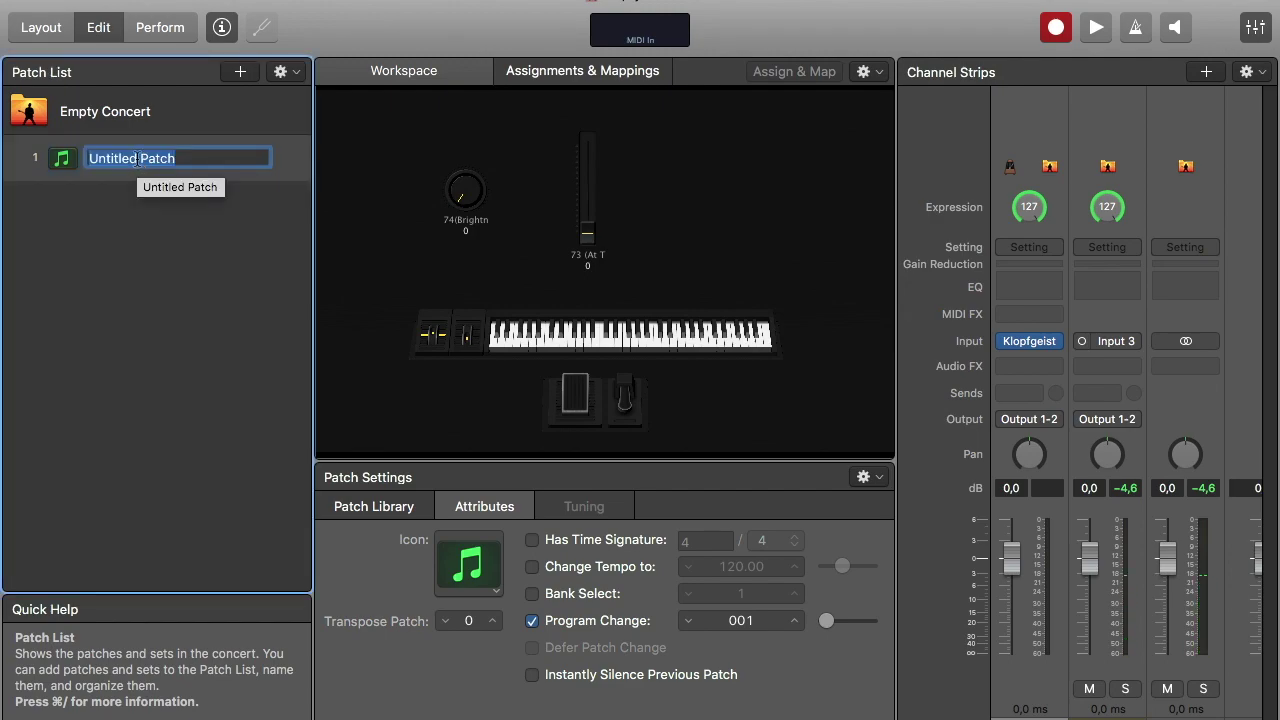
{"action": "type", "text": "pi"}
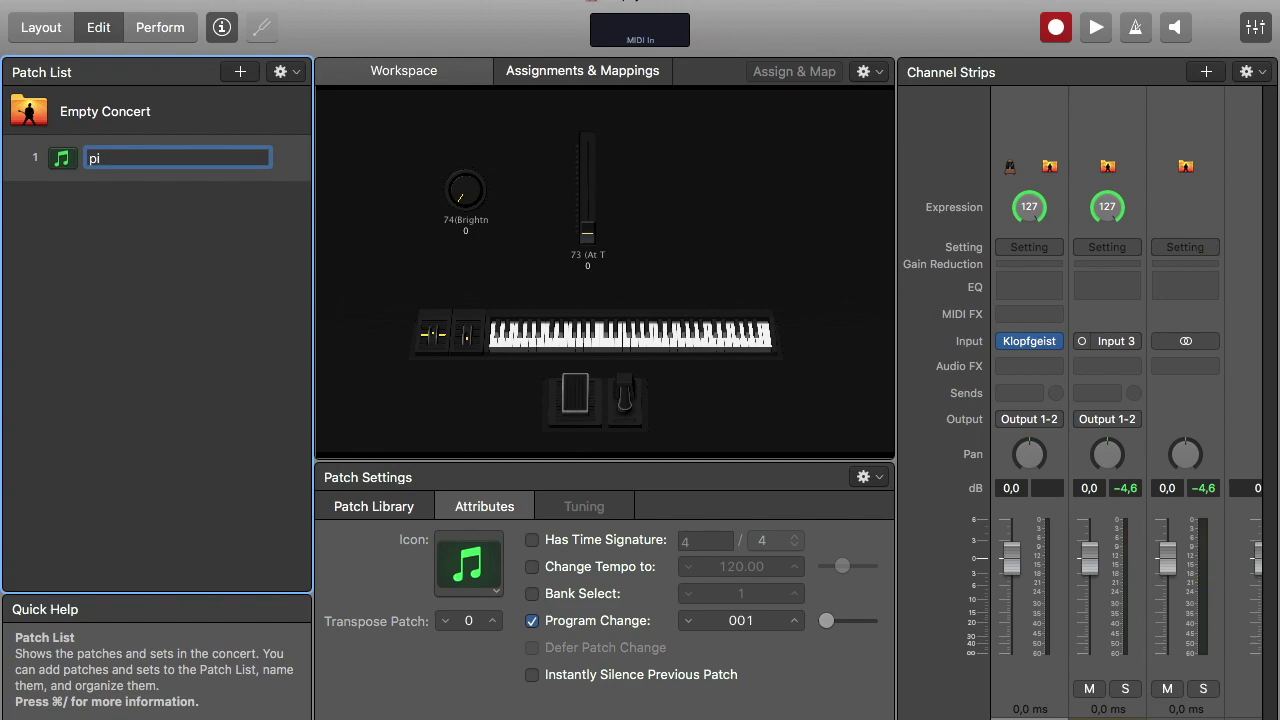
{"action": "type", "text": "ano"}
{"action": "key", "text": "Return"}
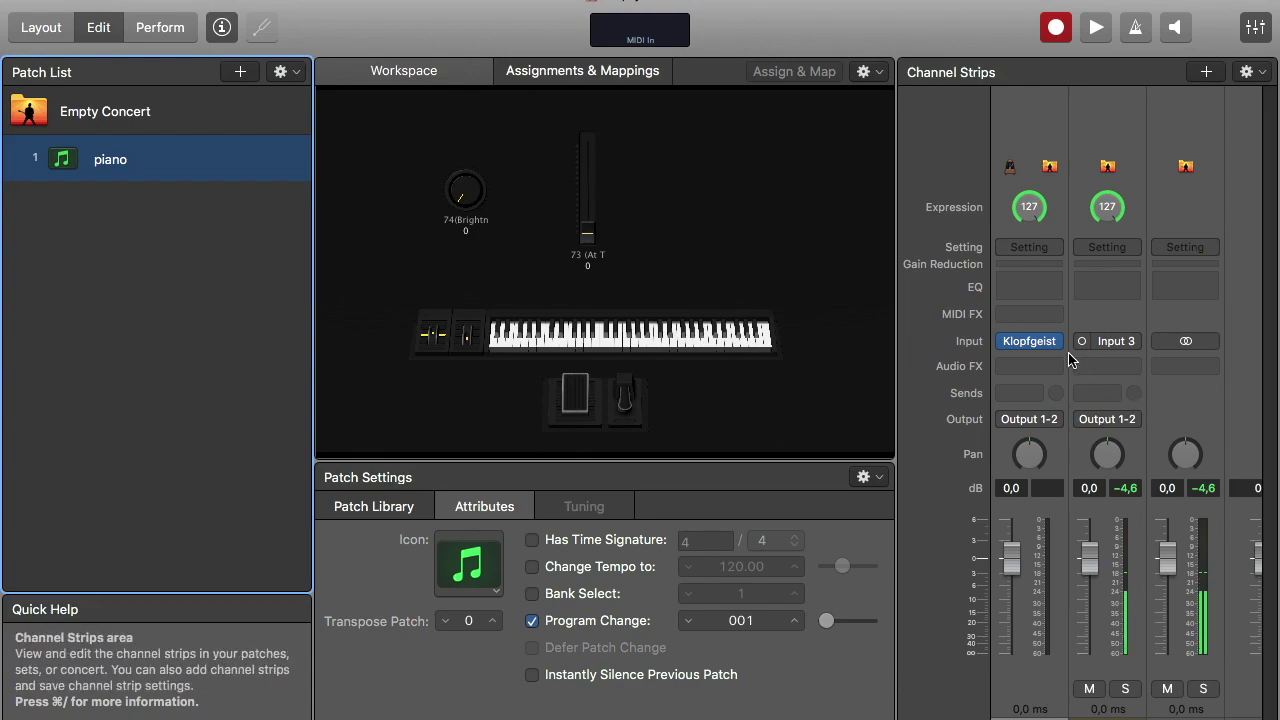
- Create a Software Instrument channel strip in the piano patch
{"action": "left_click", "coordinate": [1208, 74]}
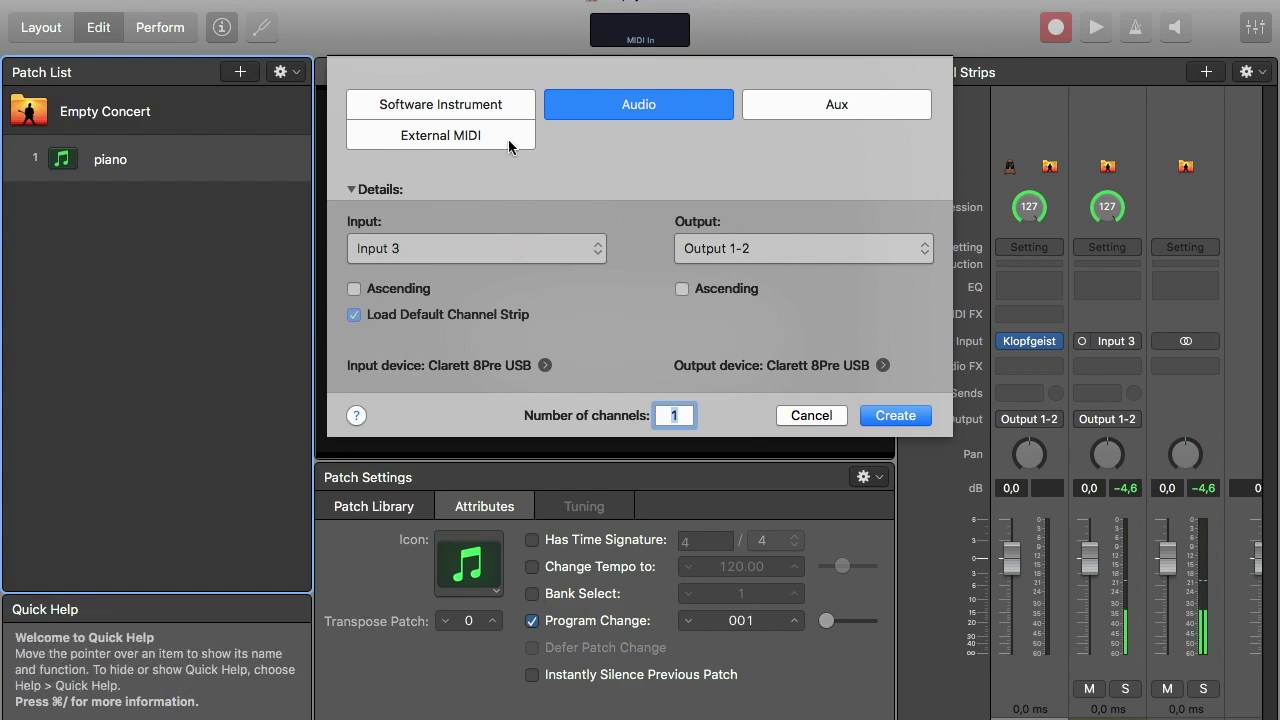
{"action": "left_click", "coordinate": [460, 108]}
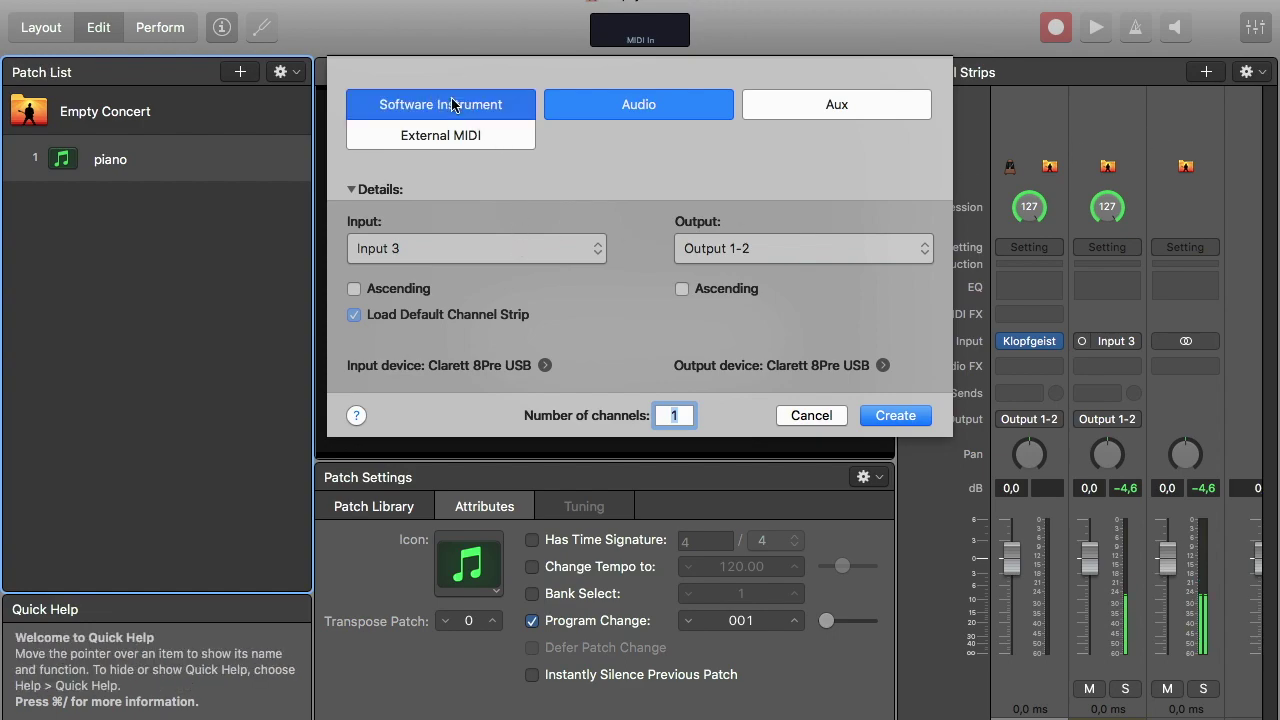
{"action": "left_click", "coordinate": [912, 368]}
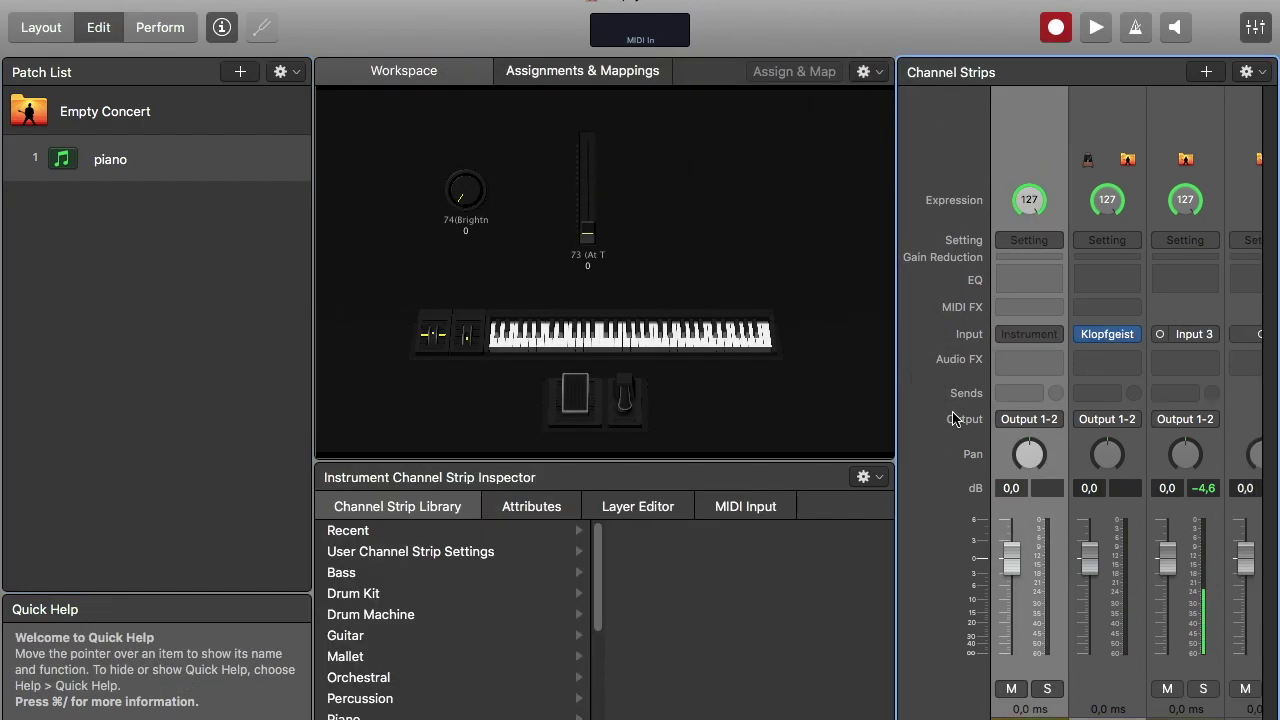
- Load Keyscape (Stereo) on the strip with the LA Custom C7 Grand Piano preset
{"action": "left_click", "coordinate": [1050, 335]}
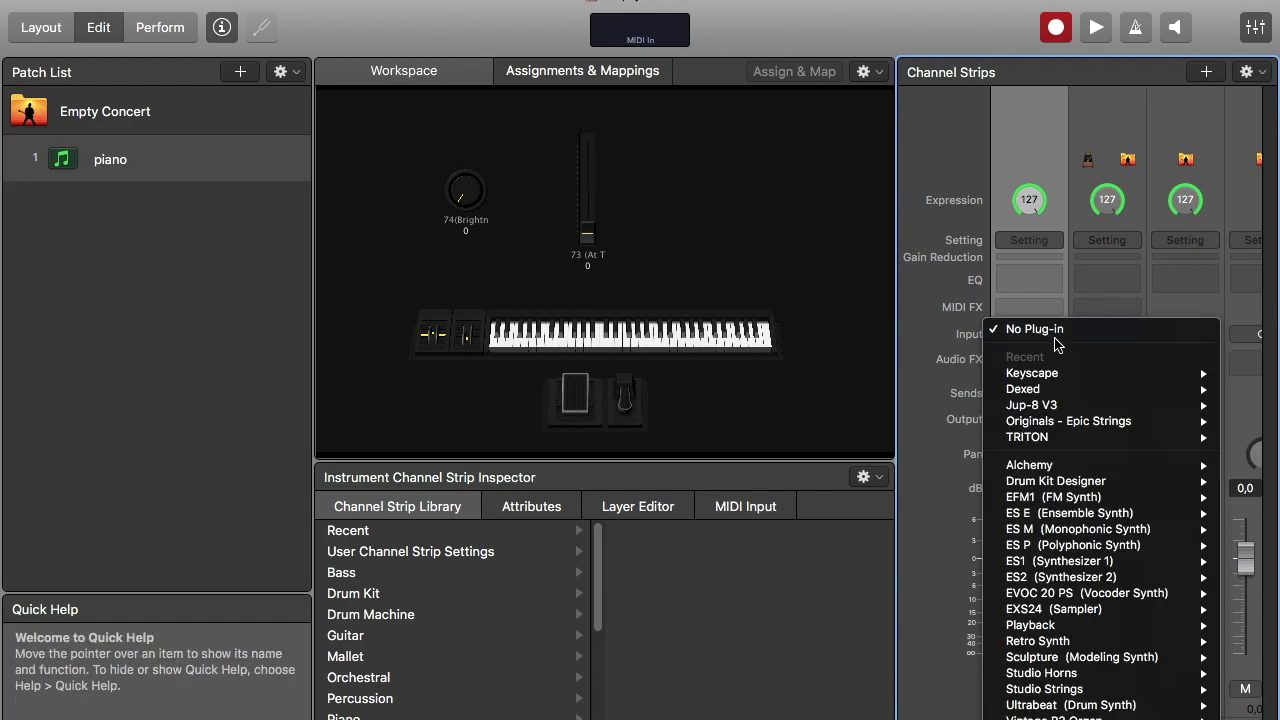
{"action": "mouse_move", "coordinate": [1010, 373]}
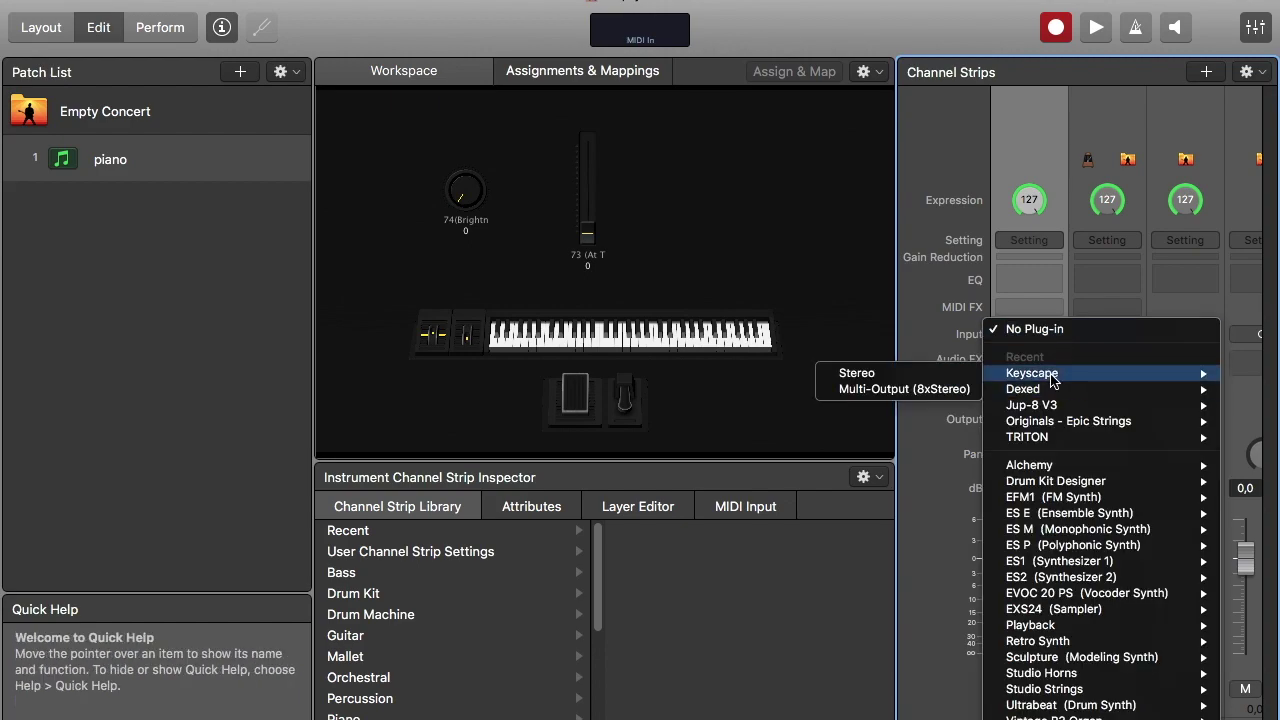
{"action": "left_click", "coordinate": [858, 373]}
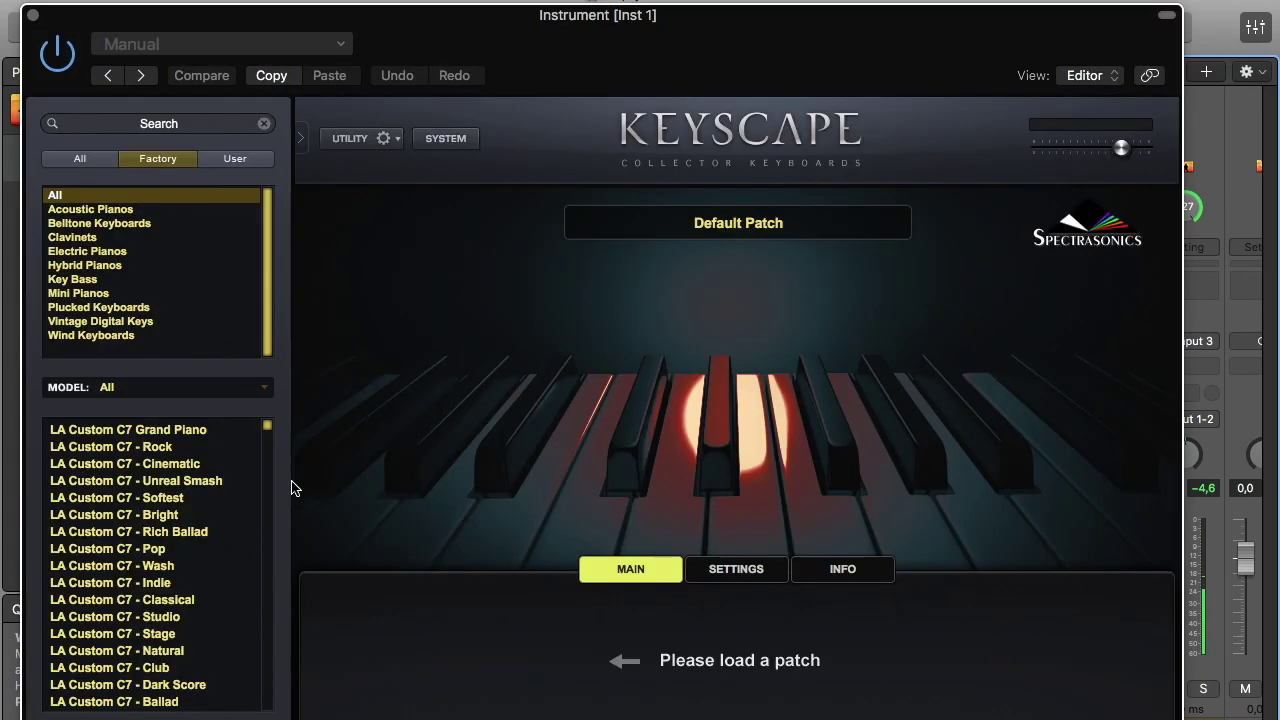
{"action": "left_click", "coordinate": [166, 437]}
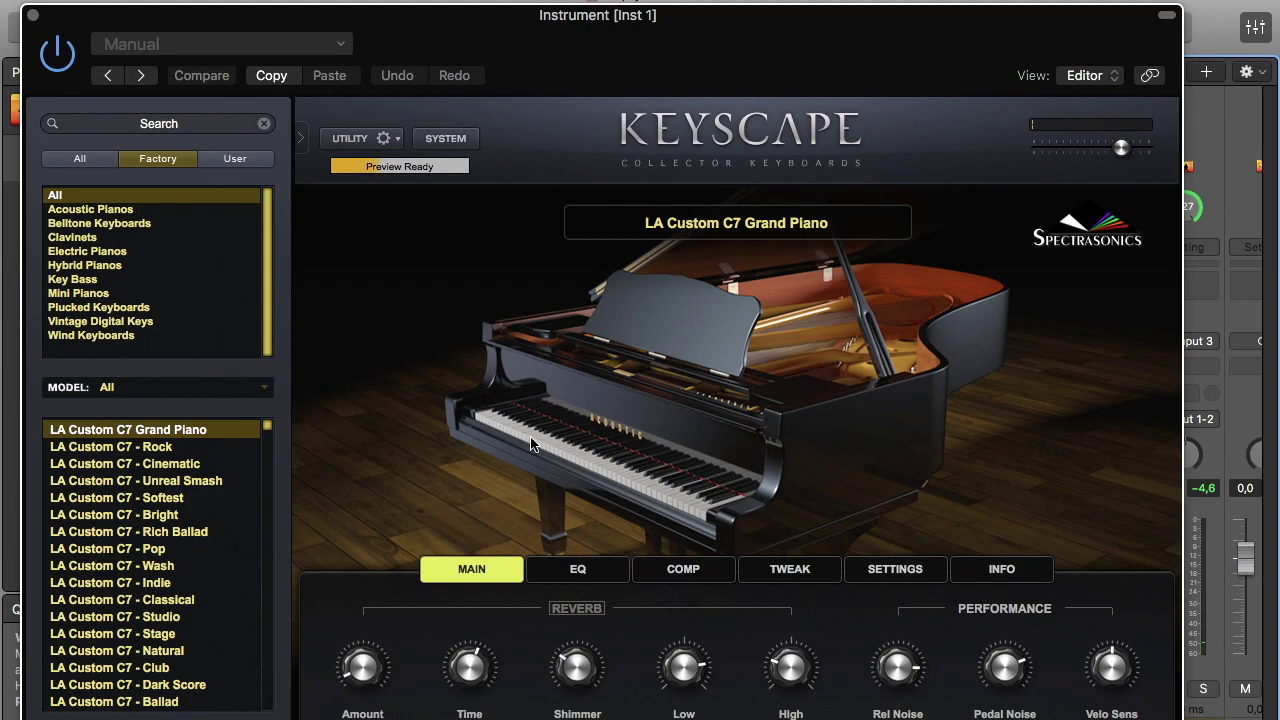
{"action": "left_click", "coordinate": [32, 14]}
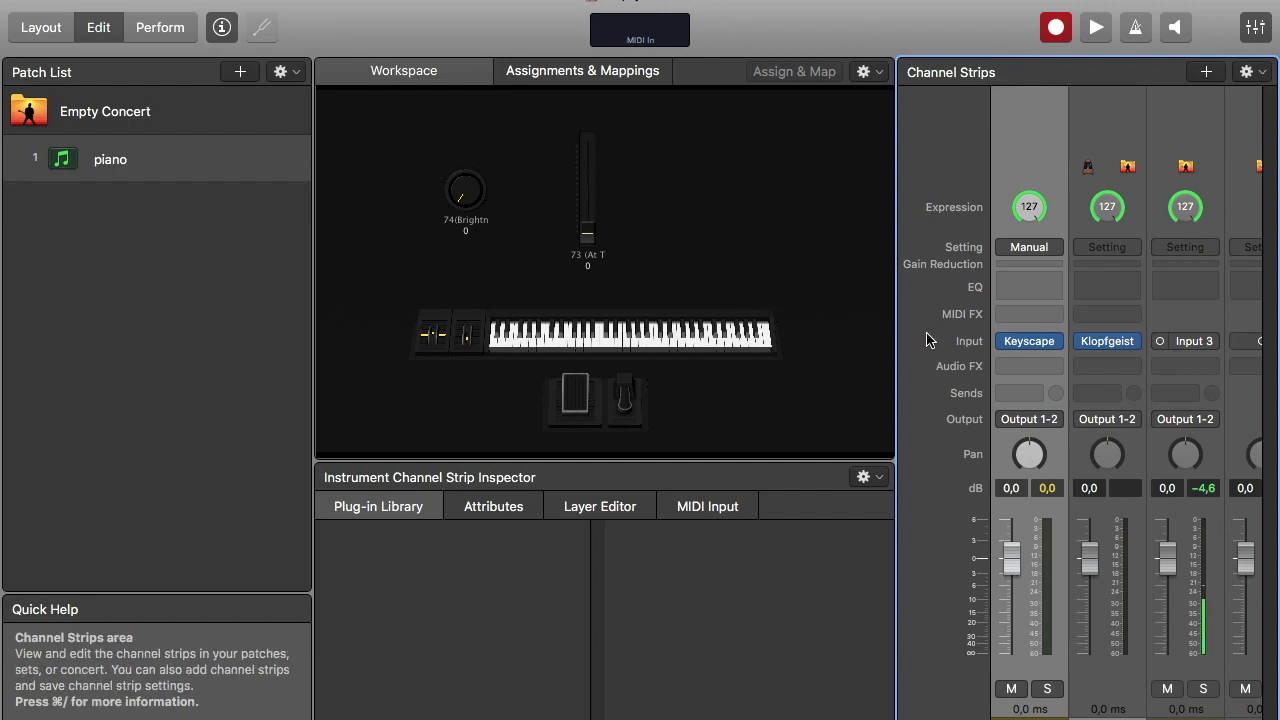
- Add a bus send from the piano strip, creating the Aux 1 strip
{"action": "left_click", "coordinate": [1054, 396]}
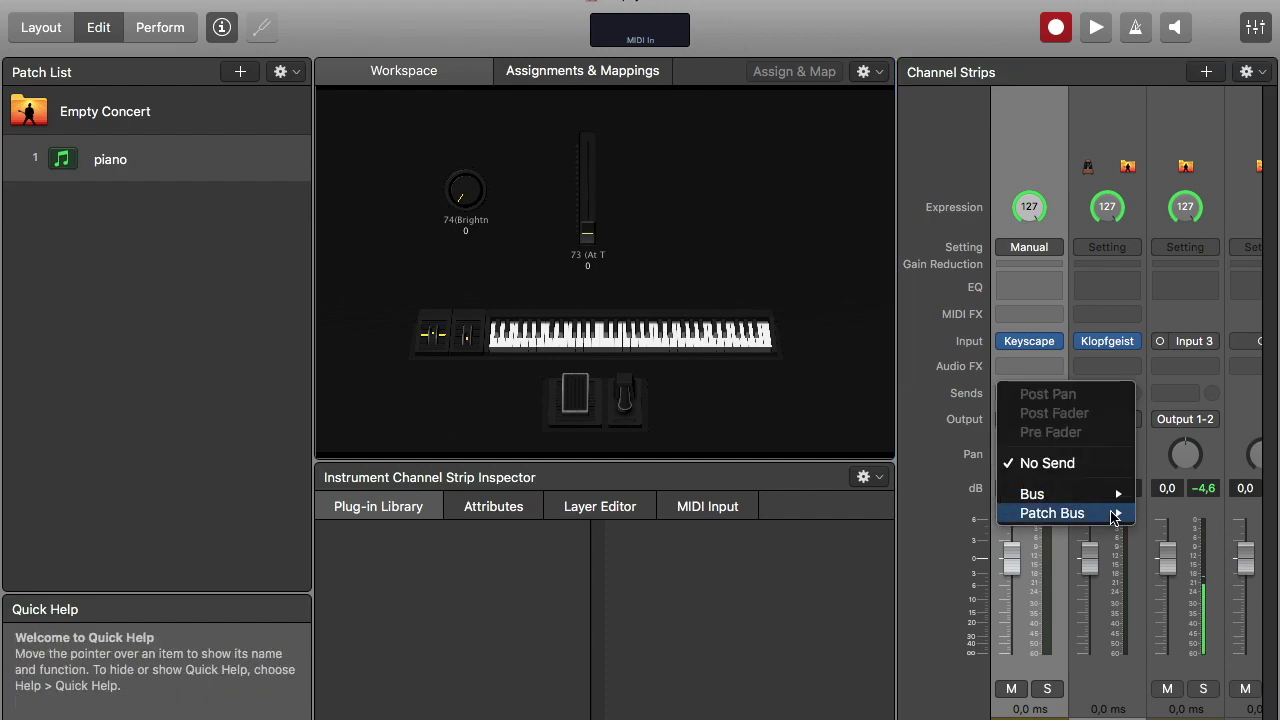
{"action": "mouse_move", "coordinate": [1043, 500]}
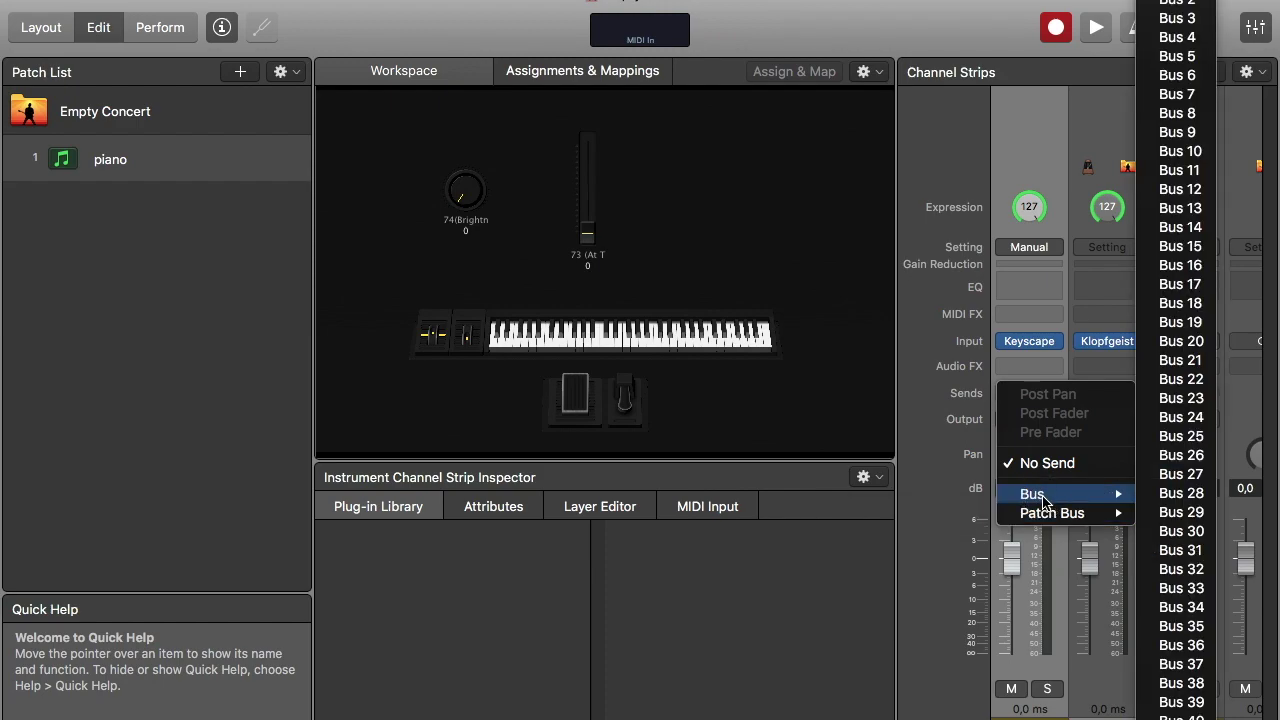
{"action": "key", "text": "Escape"}
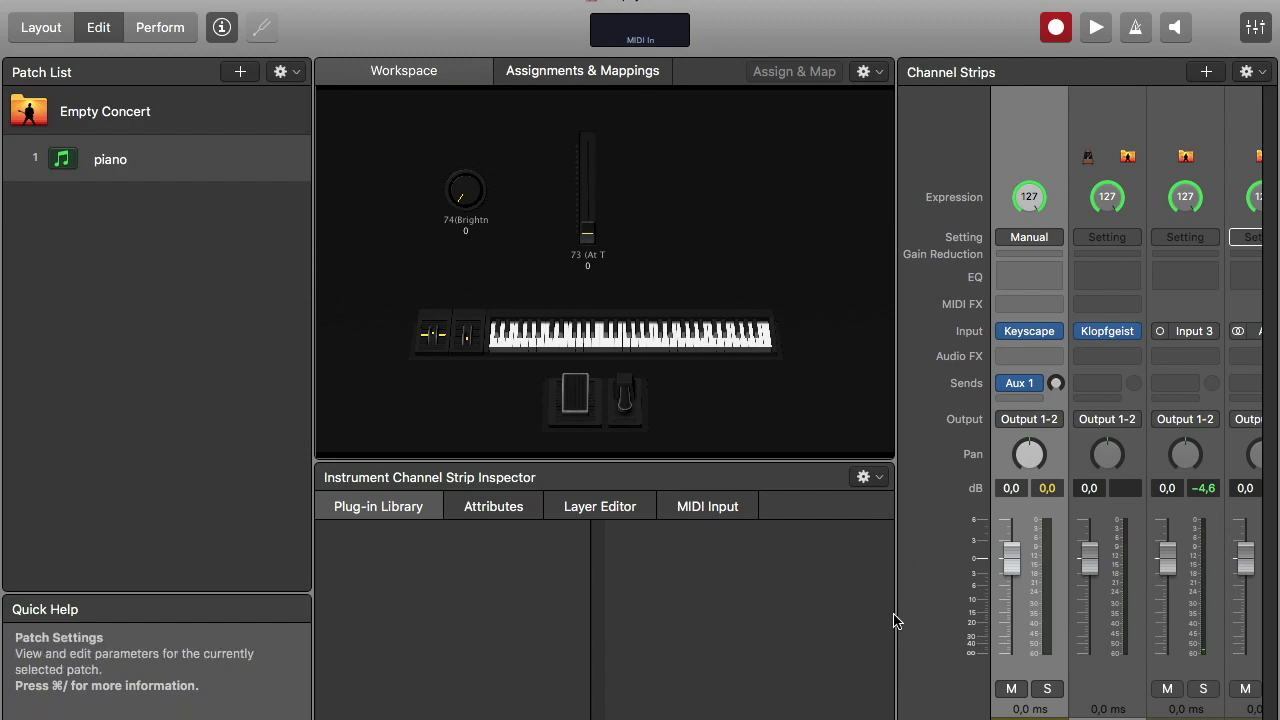
{"action": "left_click_drag", "start_coordinate": [894, 614], "coordinate": [792, 609]}
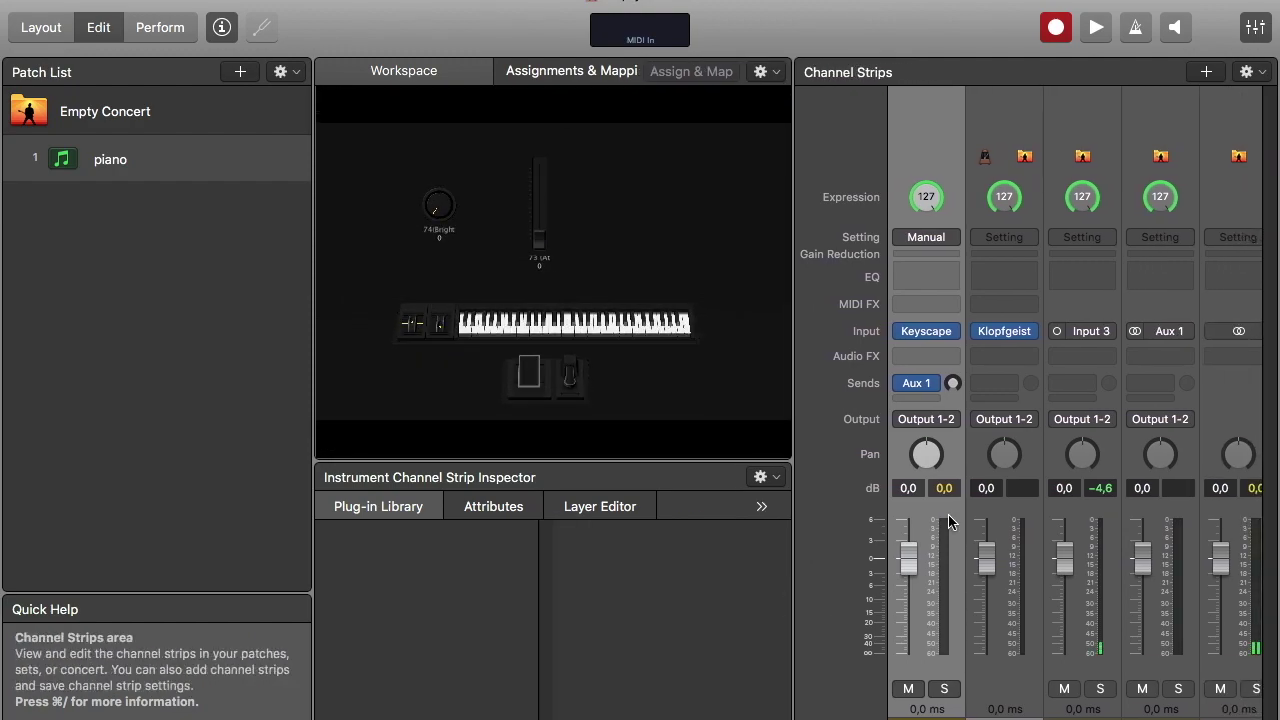
- Insert ValhallaVintageVerb (Stereo) on Aux 1's Audio FX slot
{"action": "left_click", "coordinate": [1187, 360]}
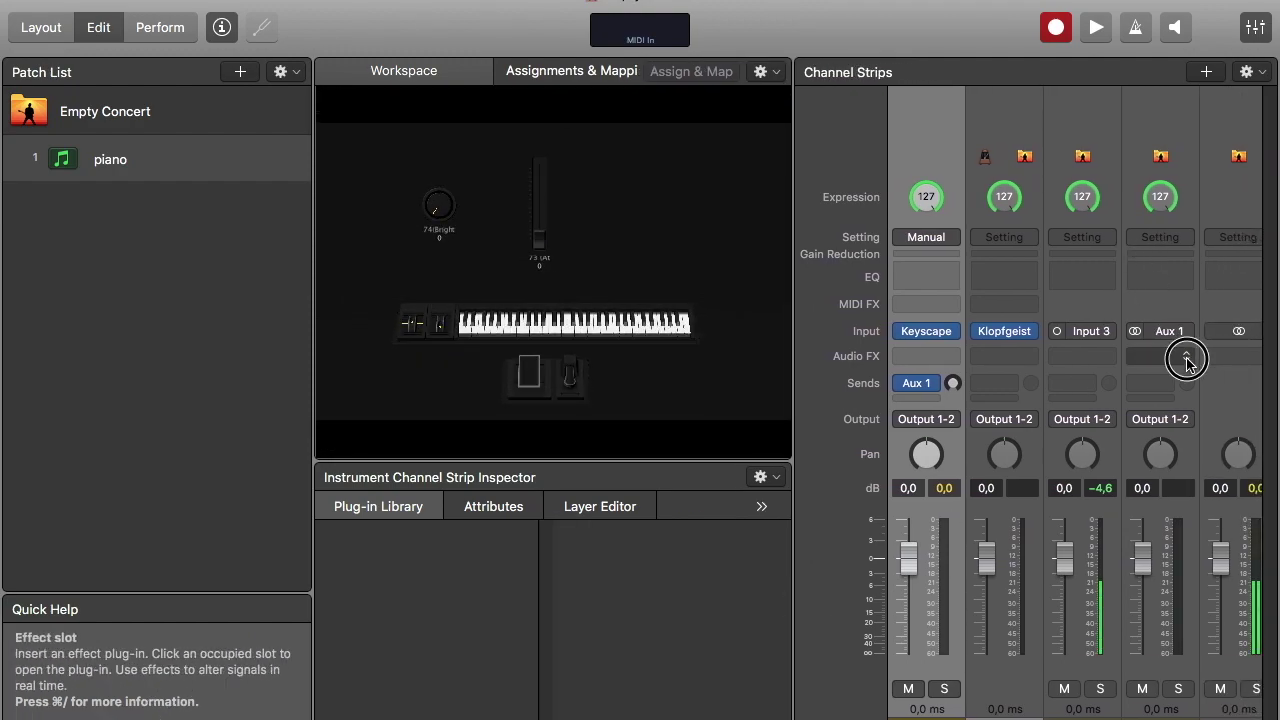
{"action": "mouse_move", "coordinate": [1168, 395]}
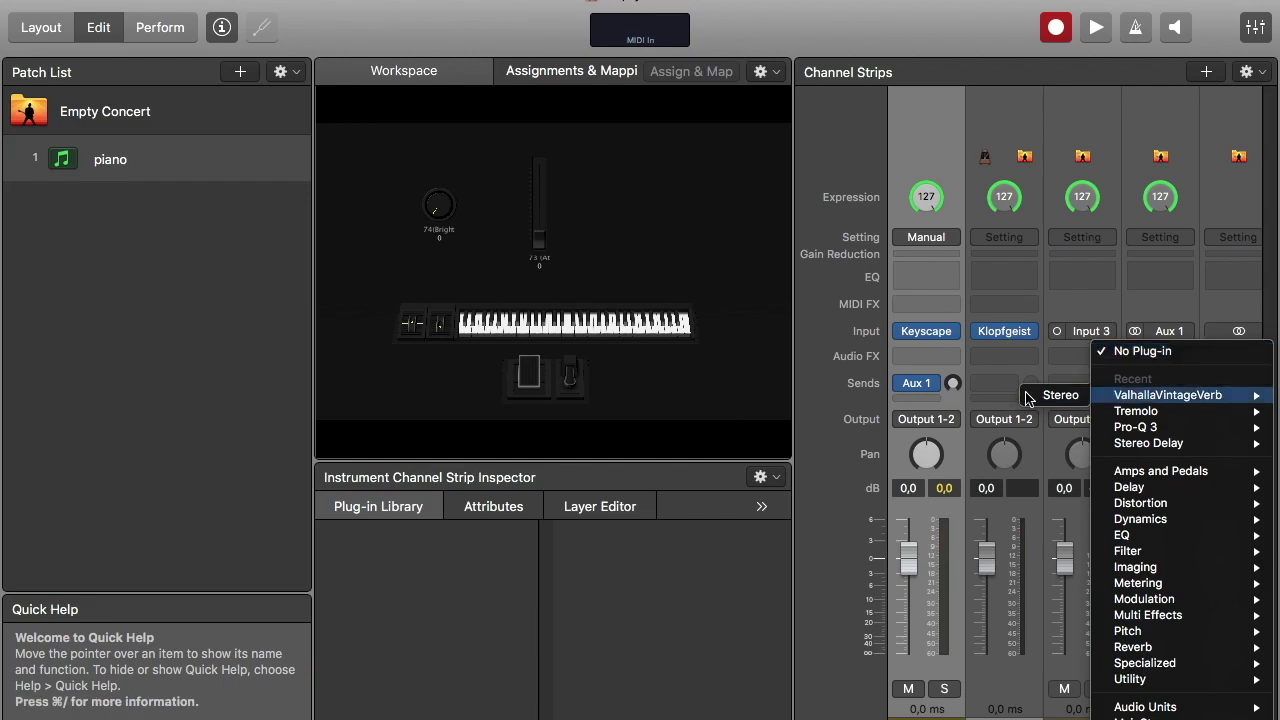
{"action": "left_click", "coordinate": [1064, 397]}
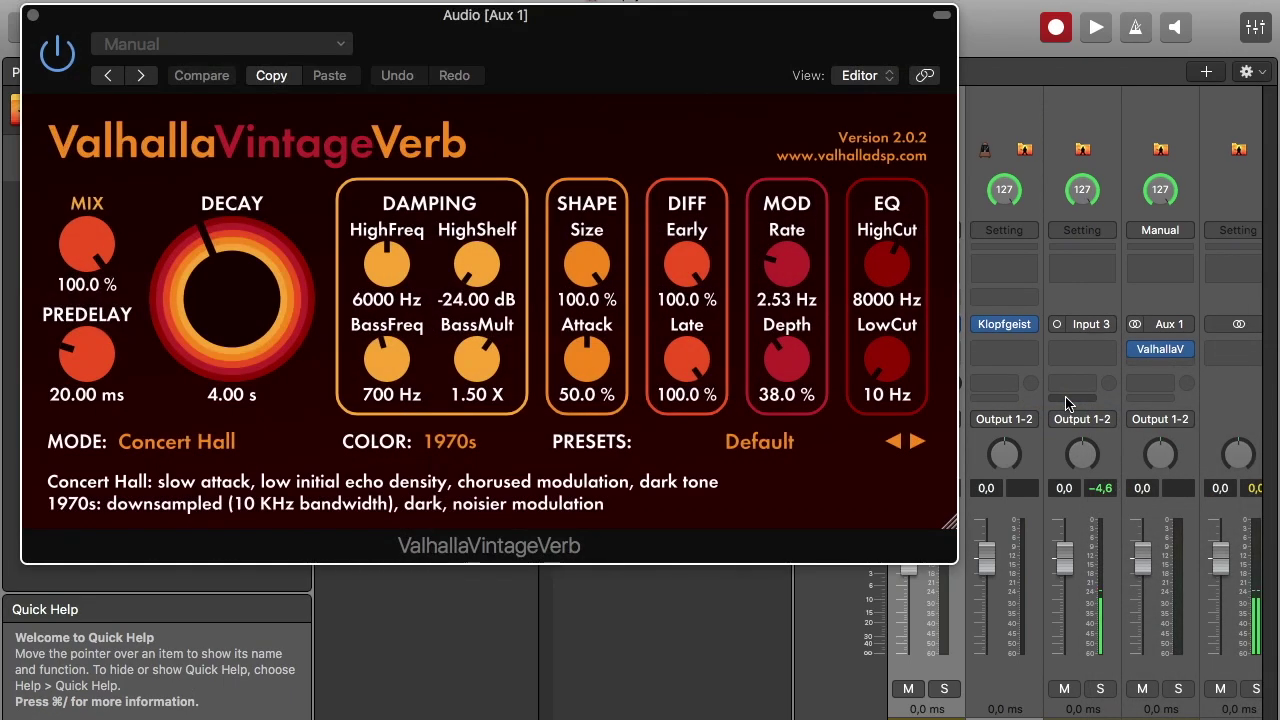
{"action": "left_click", "coordinate": [32, 15]}
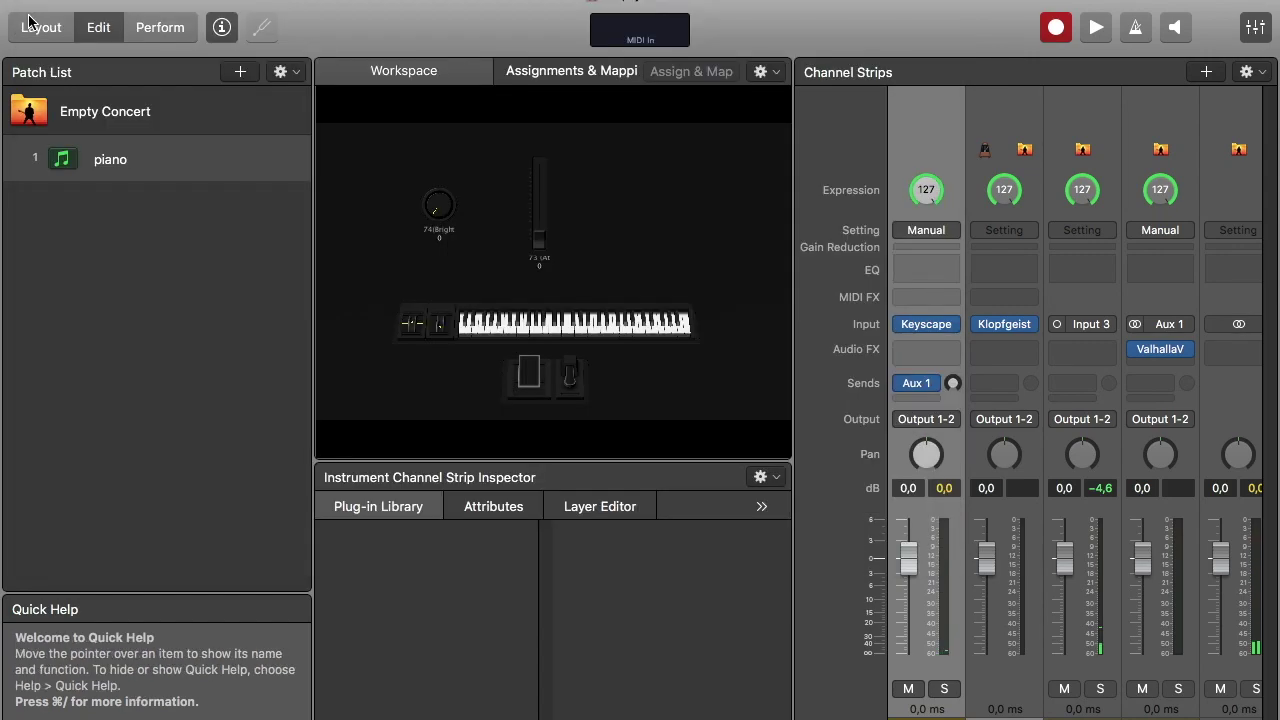
- Lower the piano strip's Aux 1 reverb send to about -13,8 dB
{"action": "left_click_drag", "start_coordinate": [952, 383], "coordinate": [948, 310]}
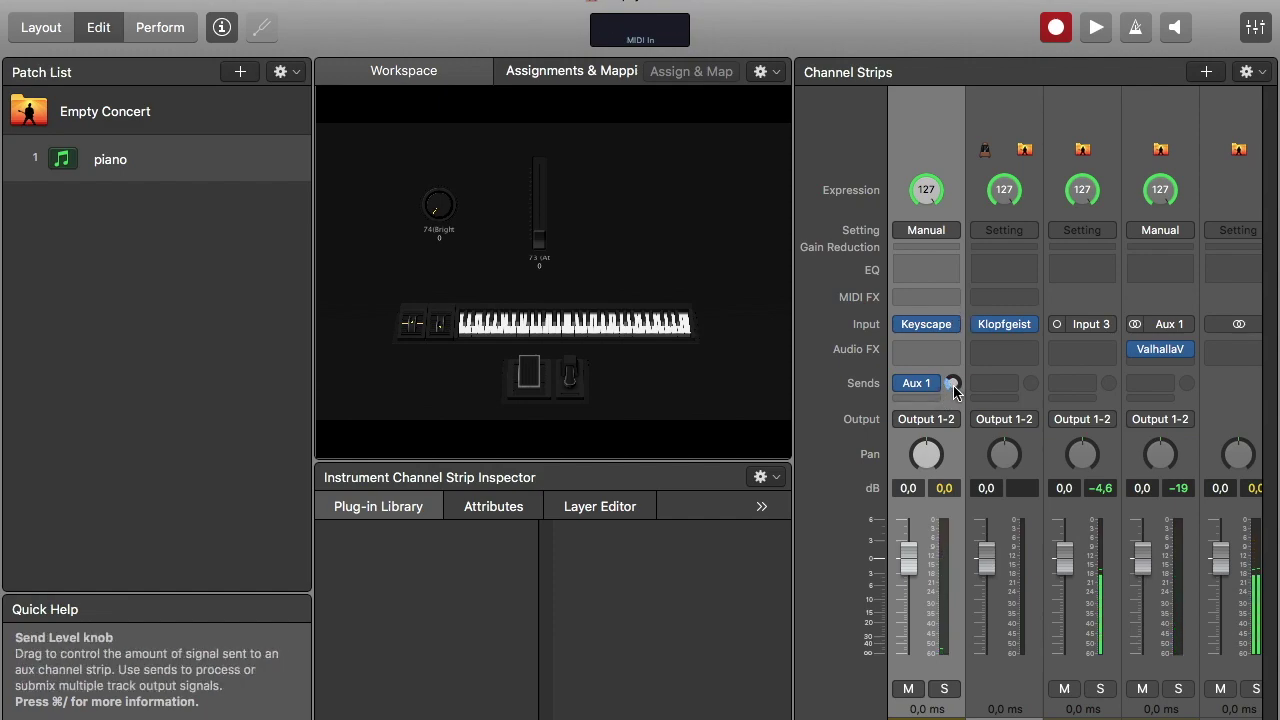
{"action": "left_click_drag", "start_coordinate": [946, 390], "coordinate": [951, 378]}
{"action": "left_click", "coordinate": [925, 323]}
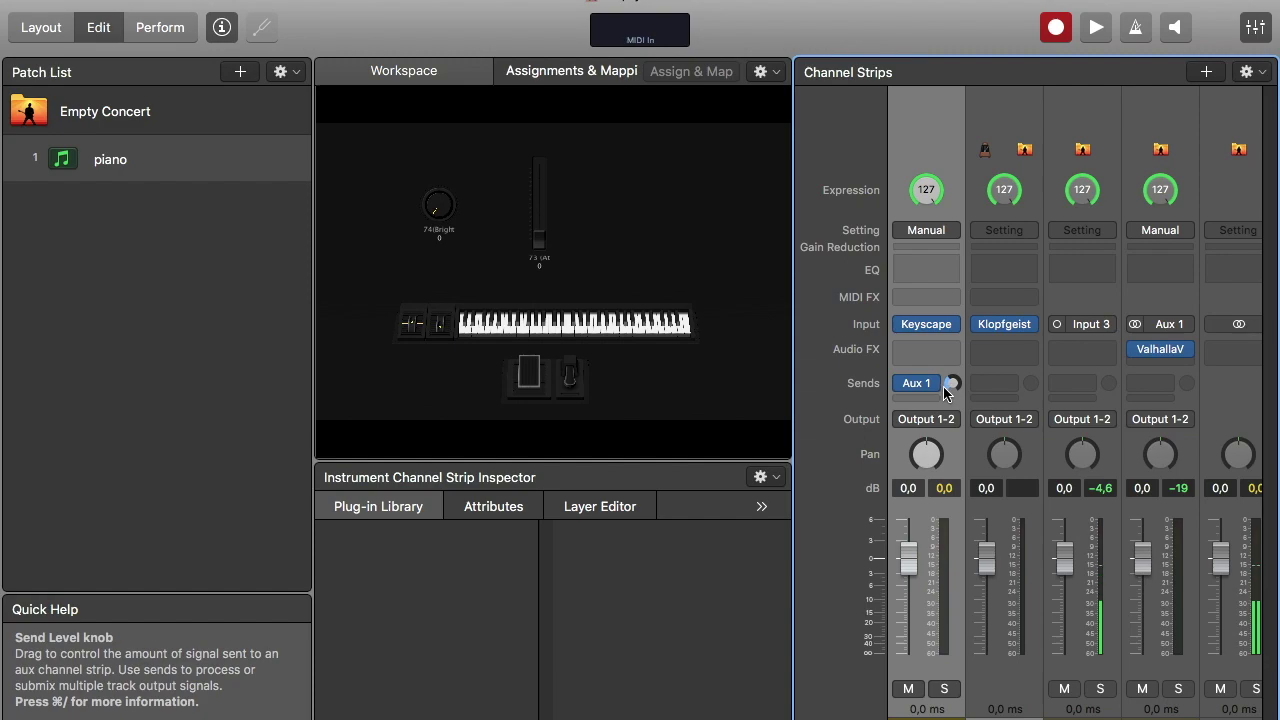
- Map the workspace knob to the piano's Aux 1 send level, then turn it down slightly
{"action": "left_click", "coordinate": [440, 207]}
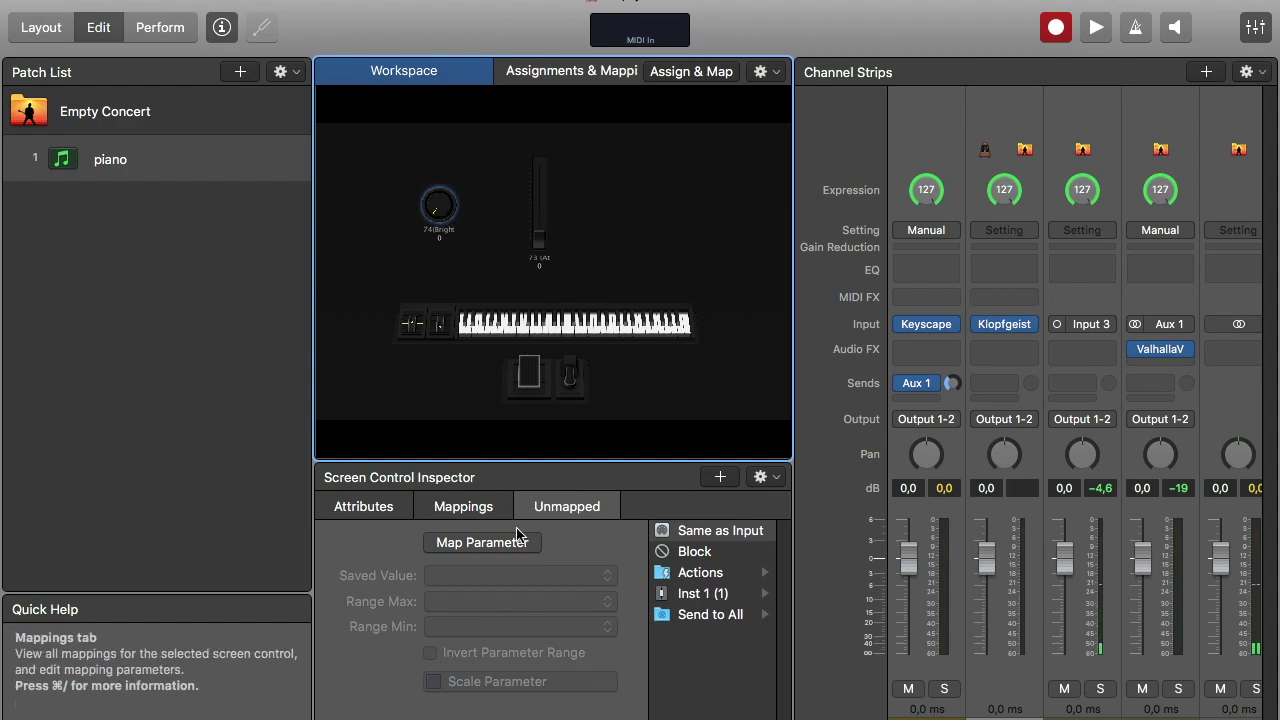
{"action": "left_click", "coordinate": [490, 548]}
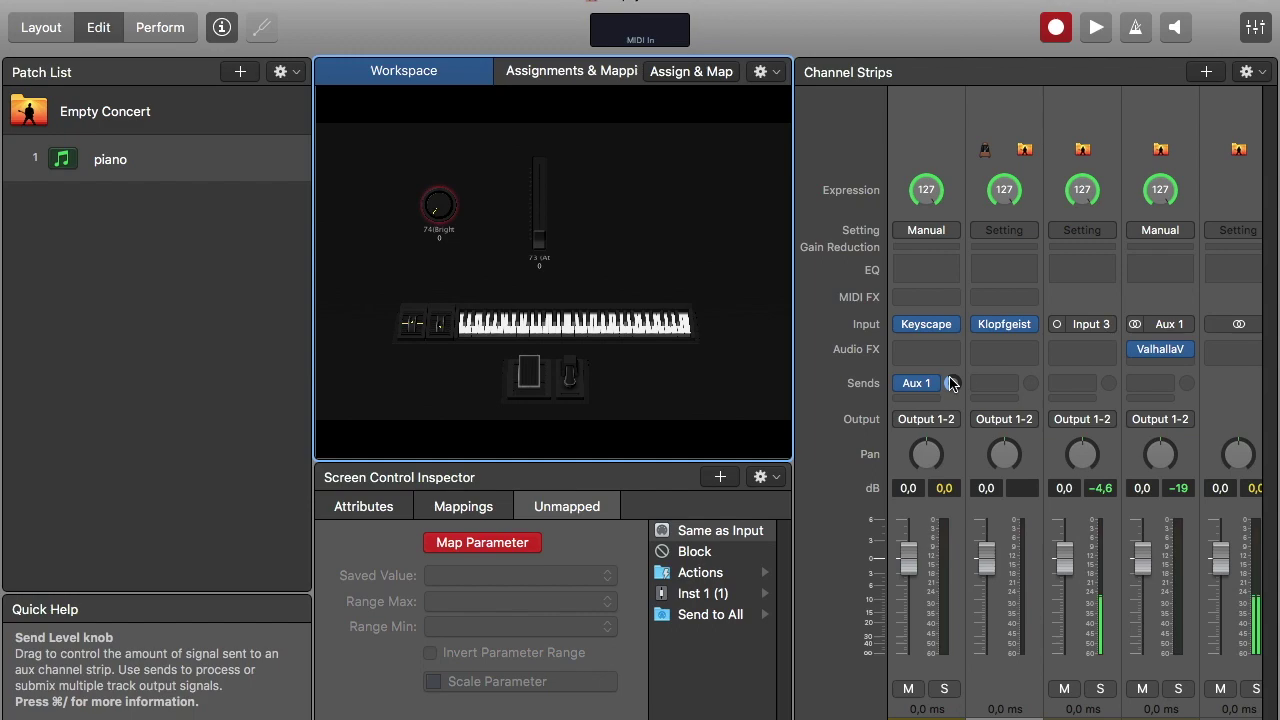
{"action": "mouse_move", "coordinate": [951, 383]}
{"action": "left_mouse_down"}
{"action": "mouse_move", "coordinate": [966, 416]}
{"action": "mouse_move", "coordinate": [943, 337]}
{"action": "mouse_move", "coordinate": [920, 391]}
{"action": "mouse_move", "coordinate": [943, 337]}
{"action": "mouse_move", "coordinate": [942, 375]}
{"action": "left_mouse_up"}
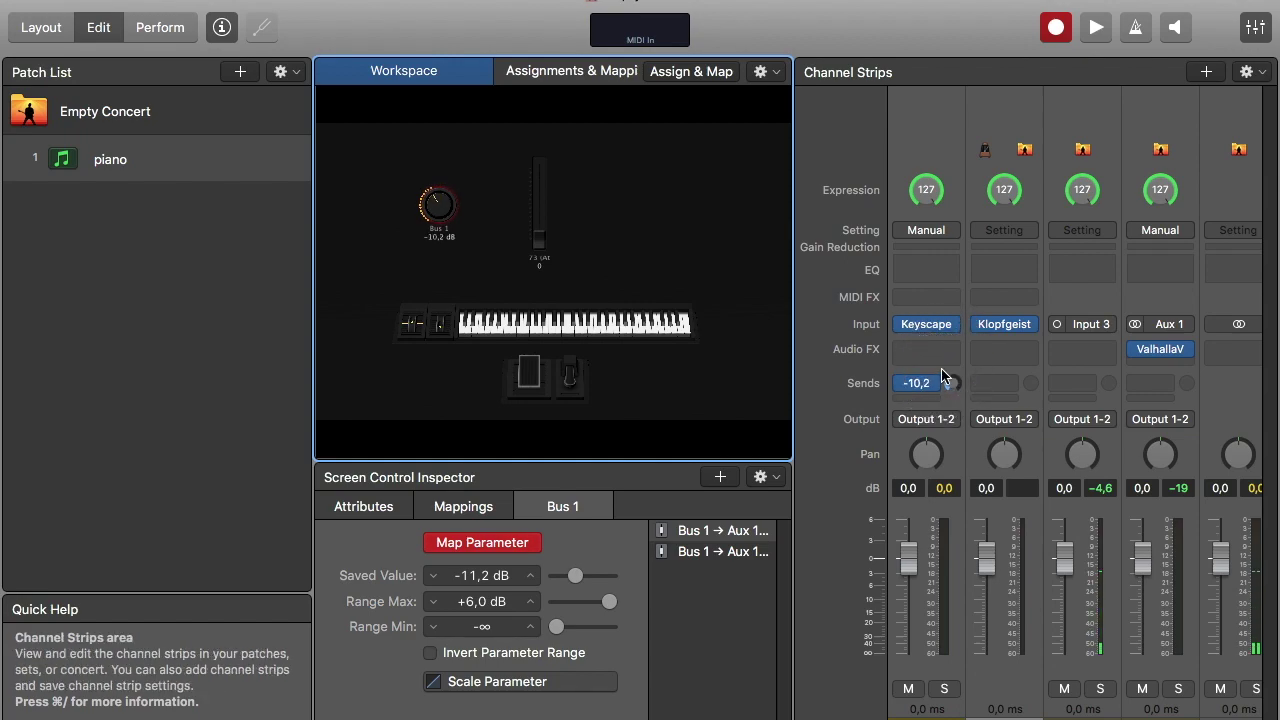
{"action": "left_click", "coordinate": [498, 550]}
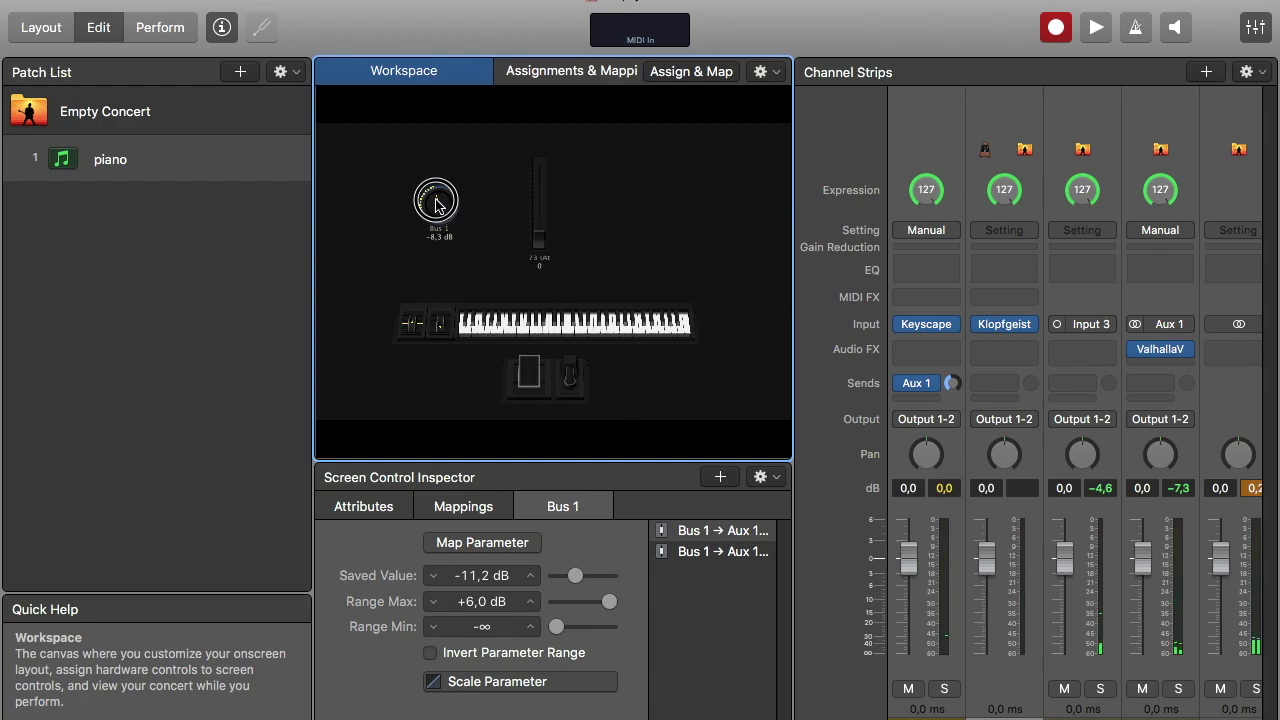
{"action": "left_click_drag", "start_coordinate": [447, 218], "coordinate": [447, 226]}
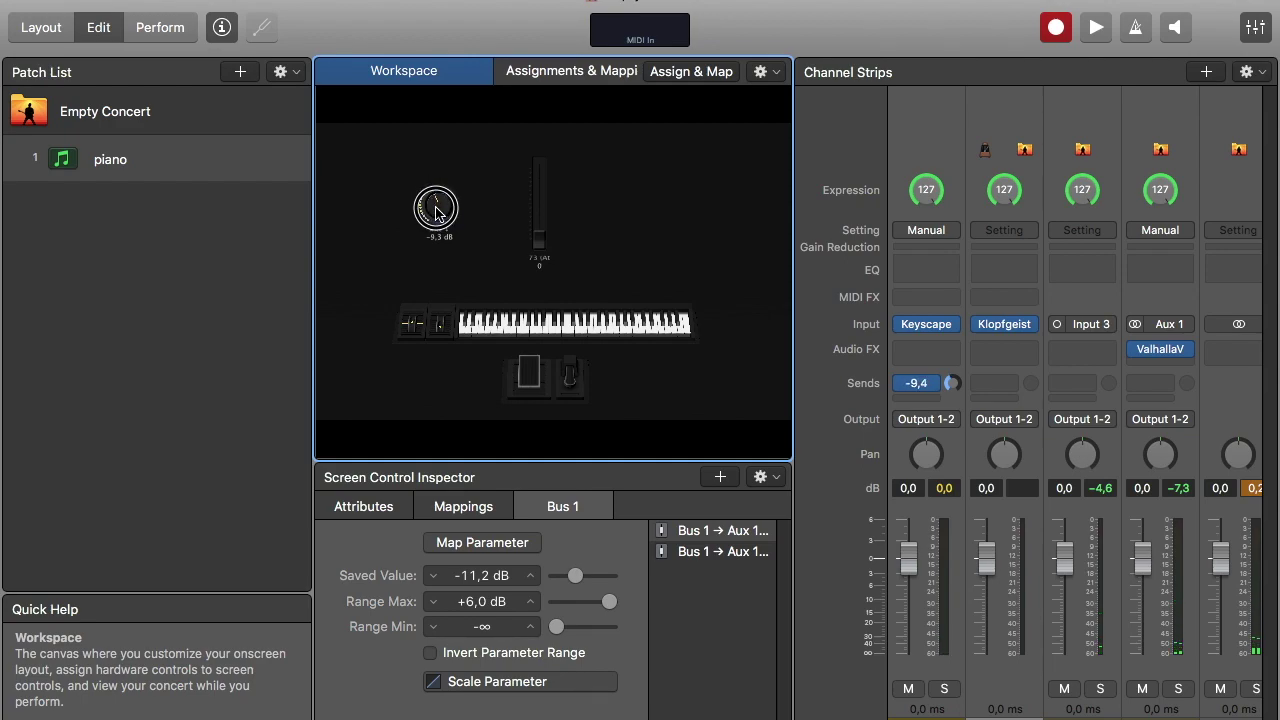
- Create a second Software Instrument strip and load Logic's Synthesizers Blue Carpet pad
{"action": "left_click", "coordinate": [1207, 72]}
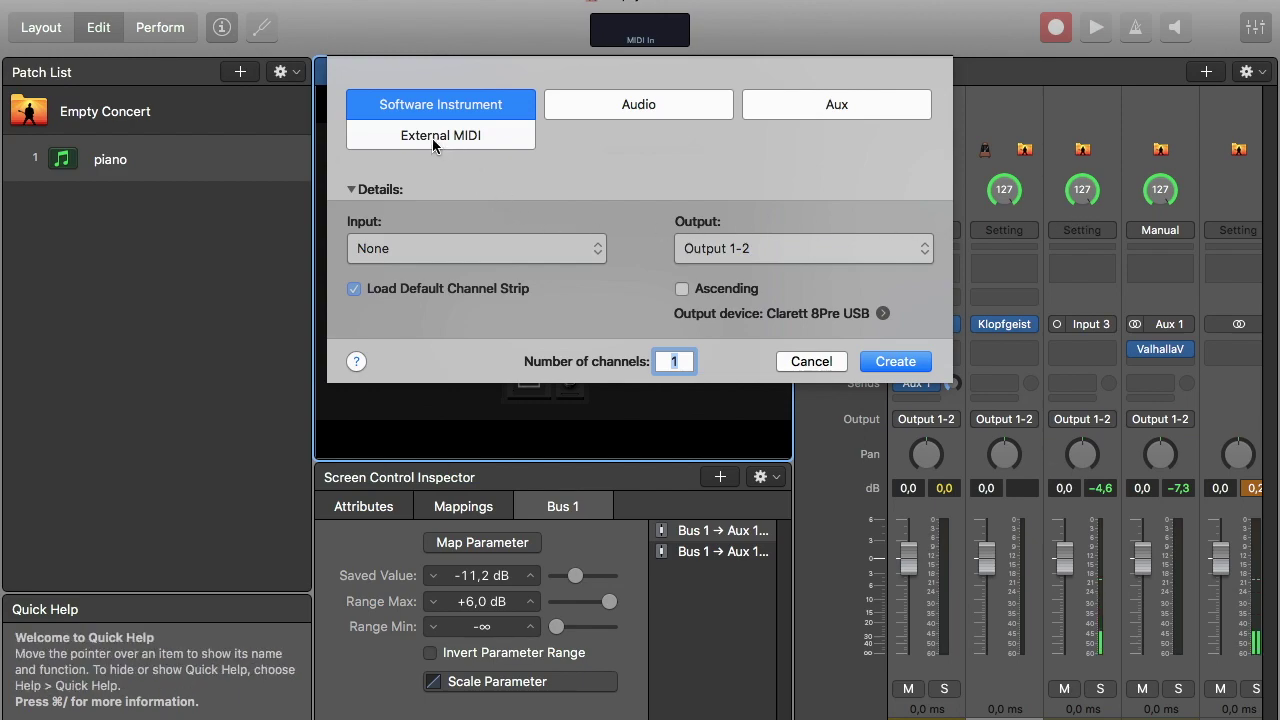
{"action": "left_click", "coordinate": [896, 364]}
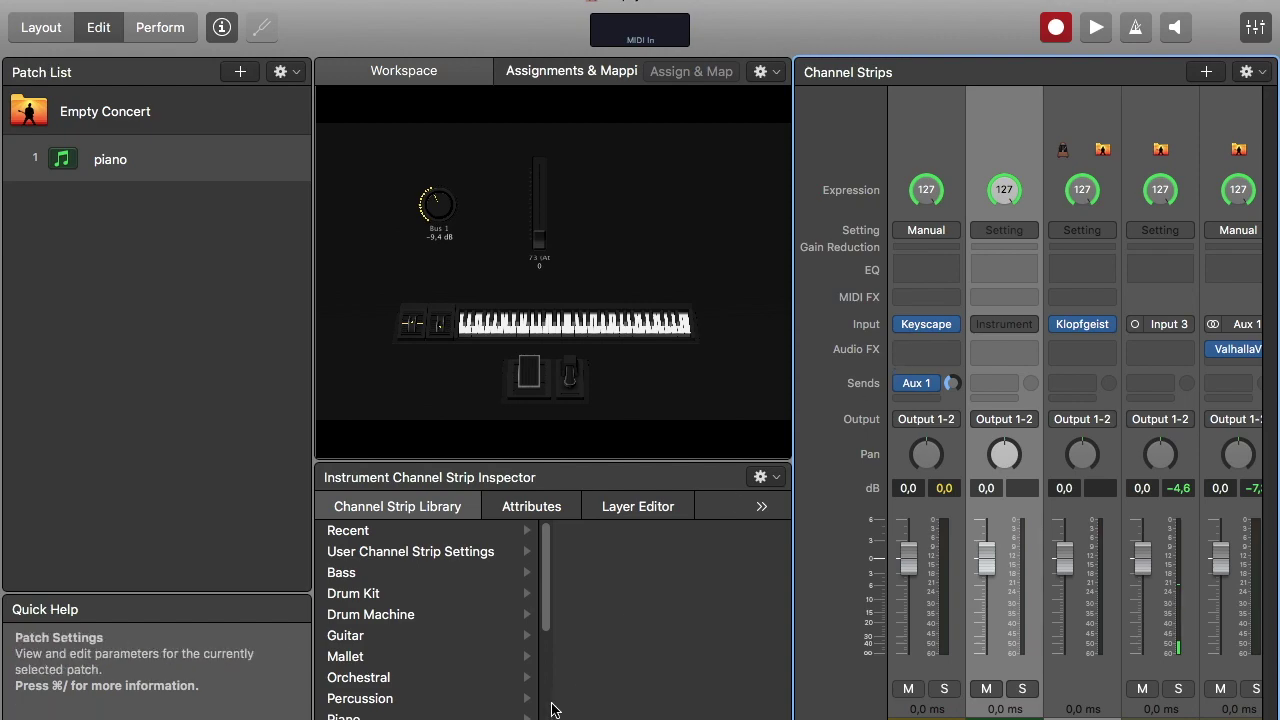
{"action": "scroll", "coordinate": [420, 705], "scroll_direction": "down", "scroll_amount": 10}
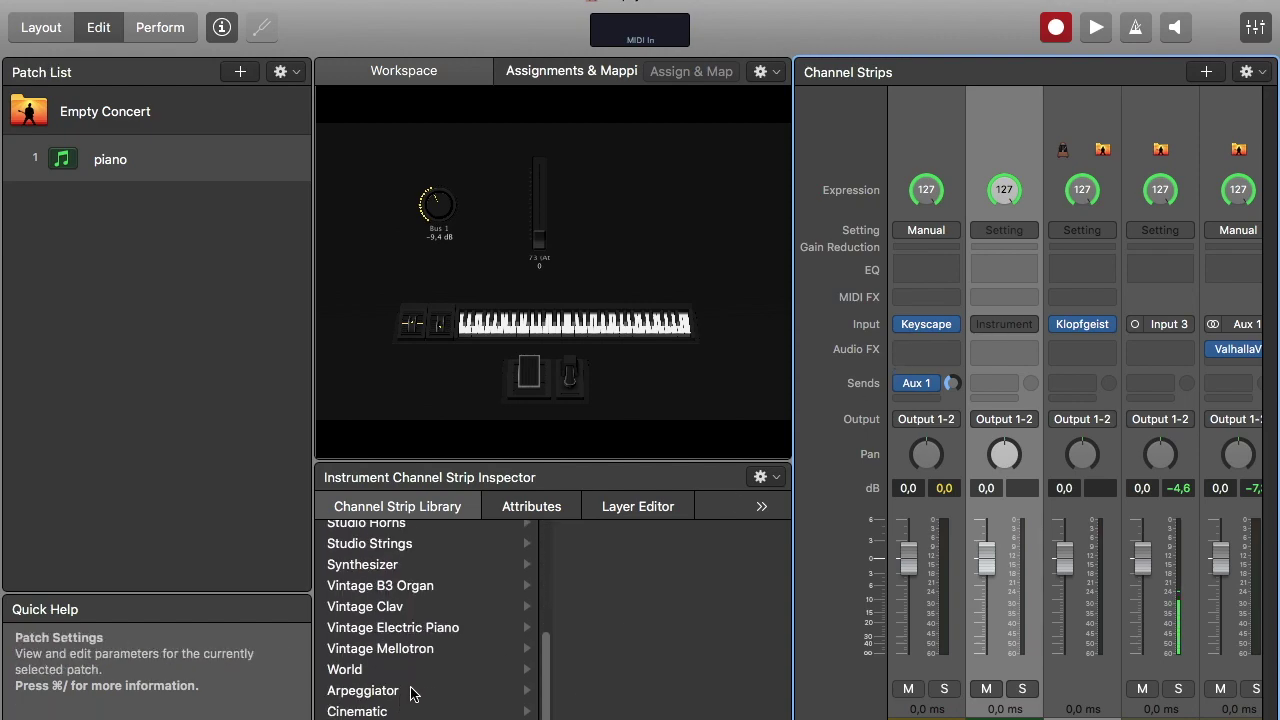
{"action": "left_click", "coordinate": [357, 711]}
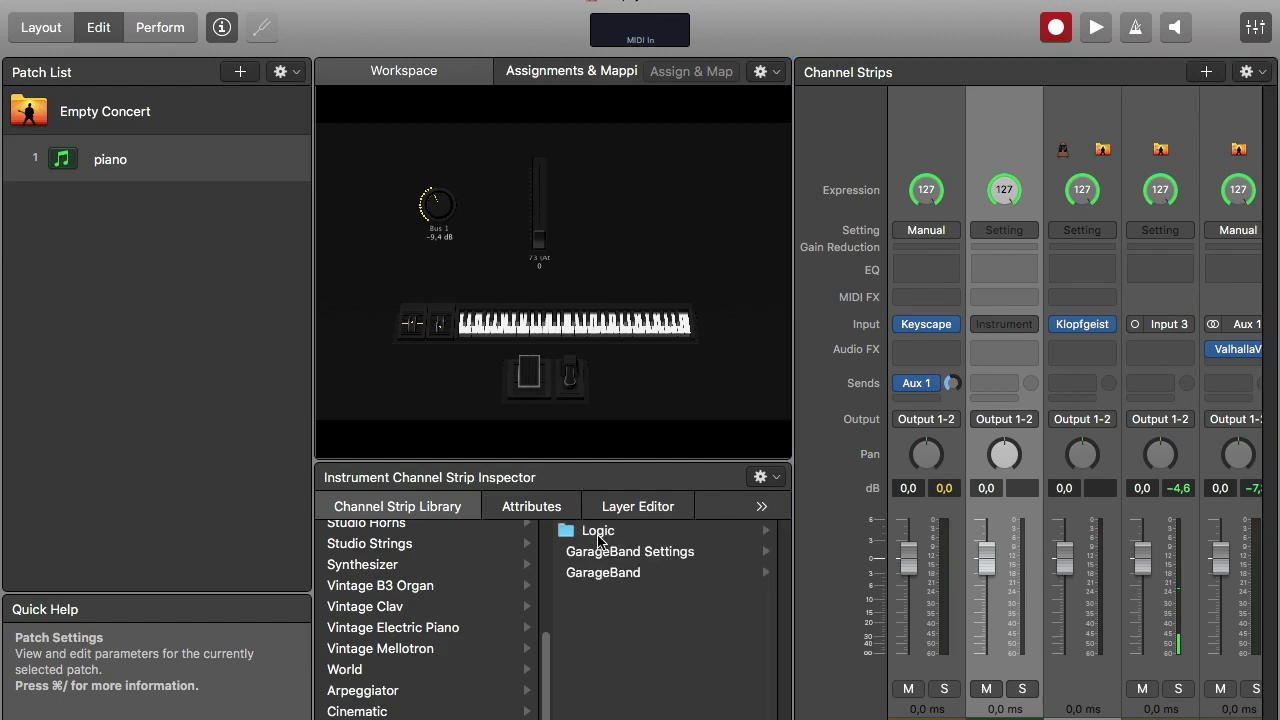
{"action": "left_click", "coordinate": [602, 536]}
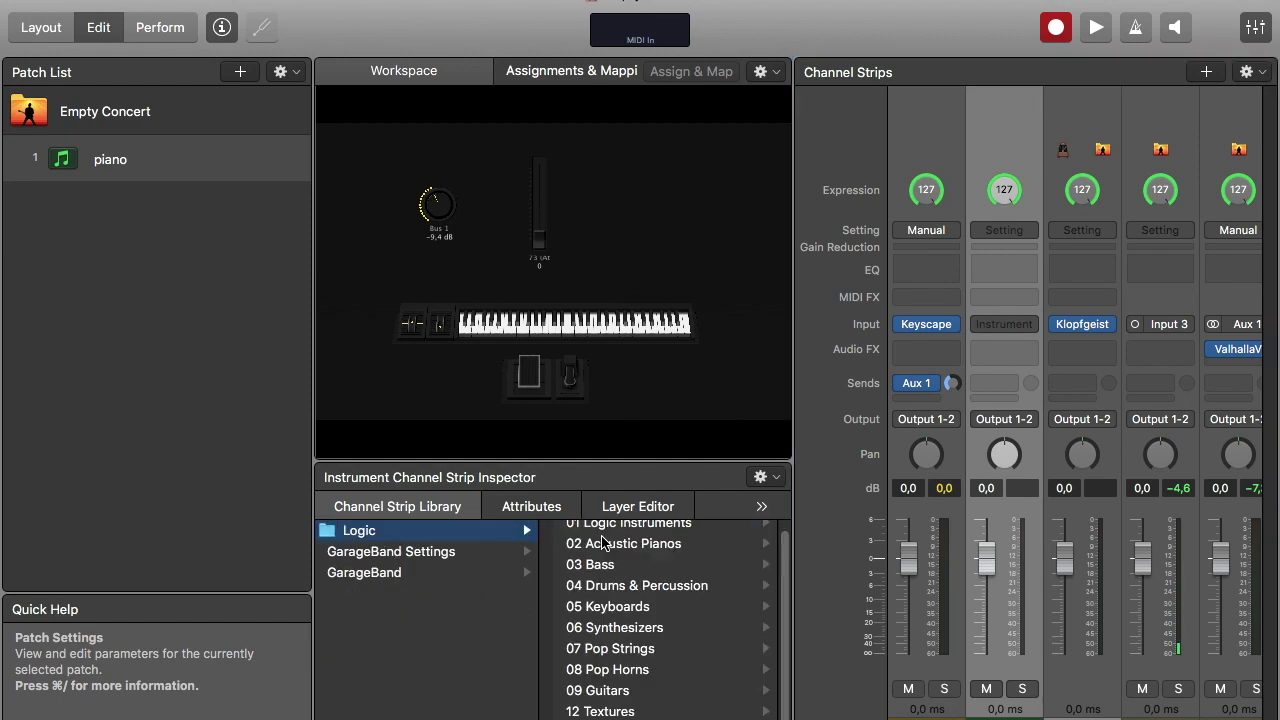
{"action": "left_click", "coordinate": [634, 627]}
{"action": "scroll", "coordinate": [640, 595], "scroll_direction": "up", "scroll_amount": 2}
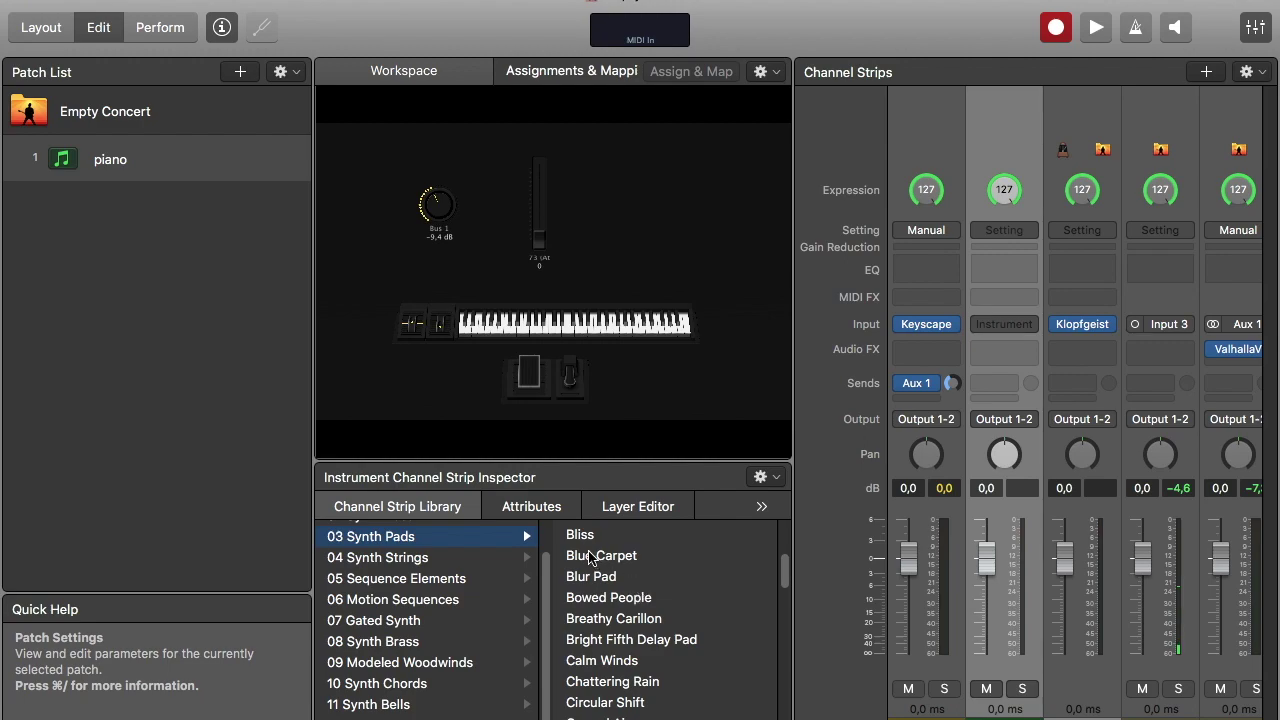
{"action": "left_click", "coordinate": [601, 556]}
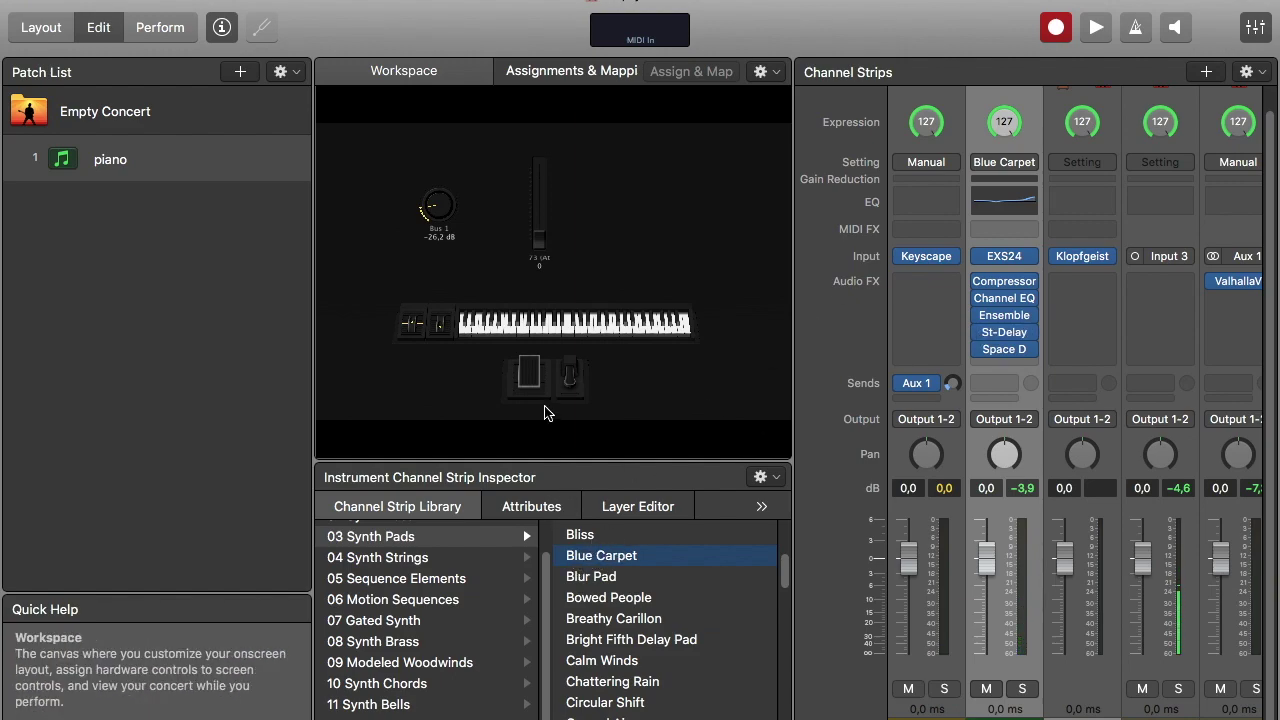
- Map the expression pedal to the Blue Carpet strip's Expression knob and test it
{"action": "left_click", "coordinate": [531, 376]}
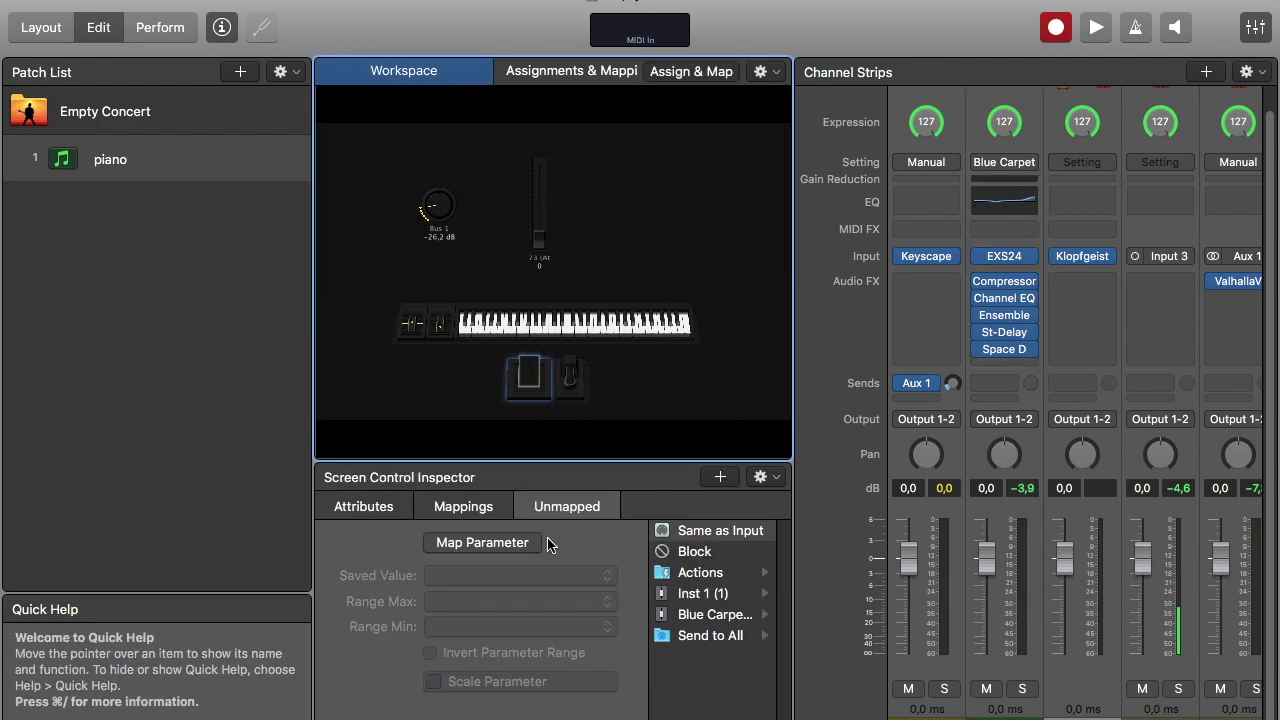
{"action": "left_click", "coordinate": [482, 543]}
{"action": "left_click", "coordinate": [1003, 122]}
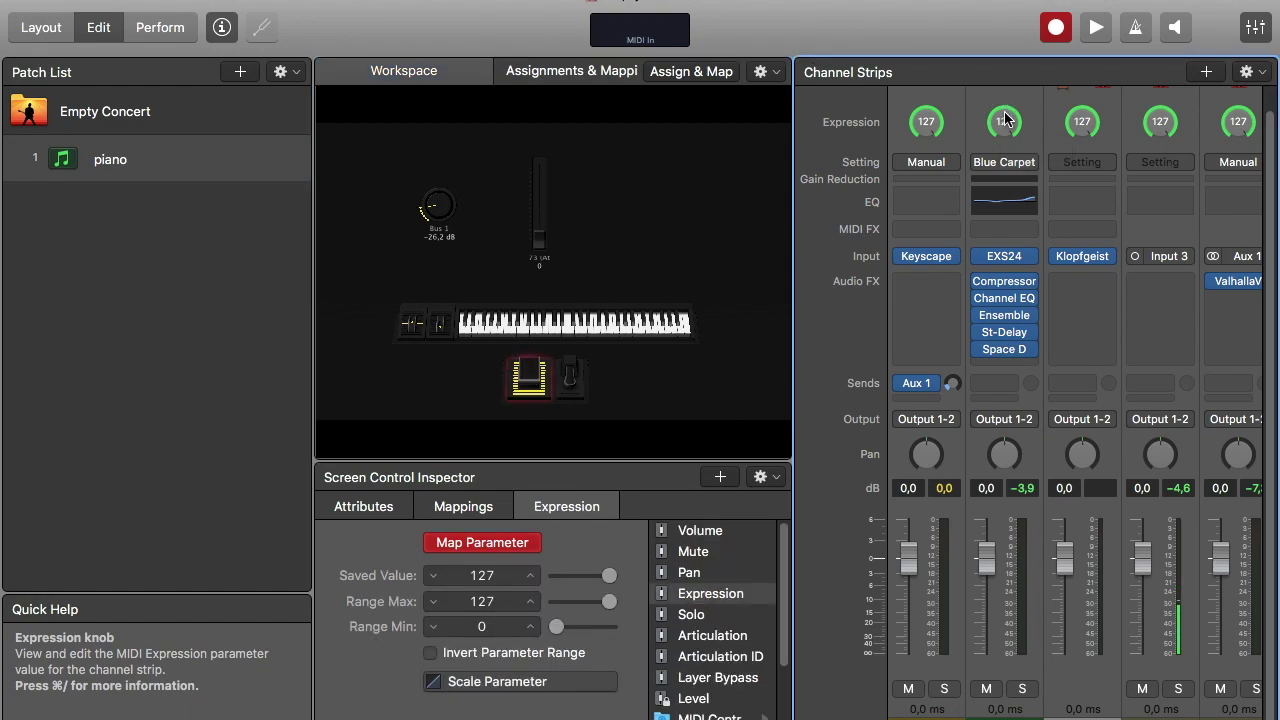
{"action": "left_click_drag", "start_coordinate": [1005, 120], "coordinate": [983, 158]}
{"action": "left_click", "coordinate": [491, 543]}
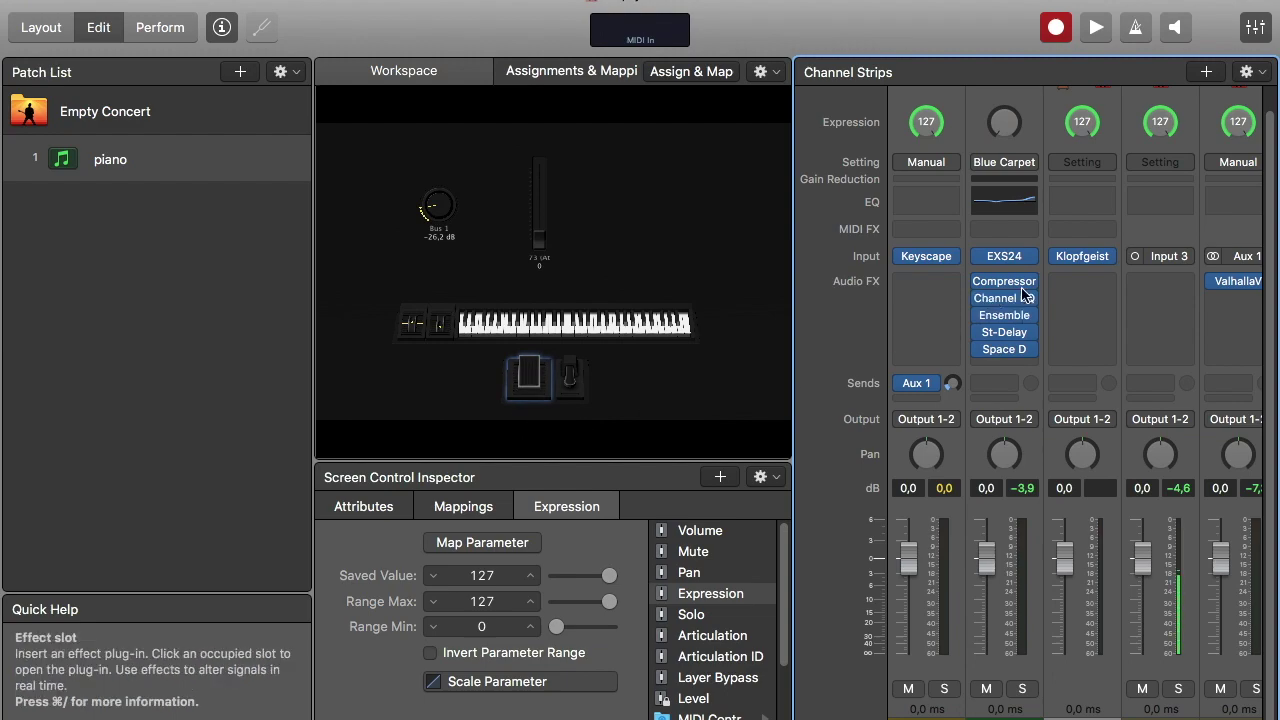
- Map the workspace fader to the Blue Carpet EXS24 Filter Cutoff, then close the plug-in window
{"action": "mouse_move", "coordinate": [955, 264]}
{"action": "mouse_move", "coordinate": [1008, 262]}
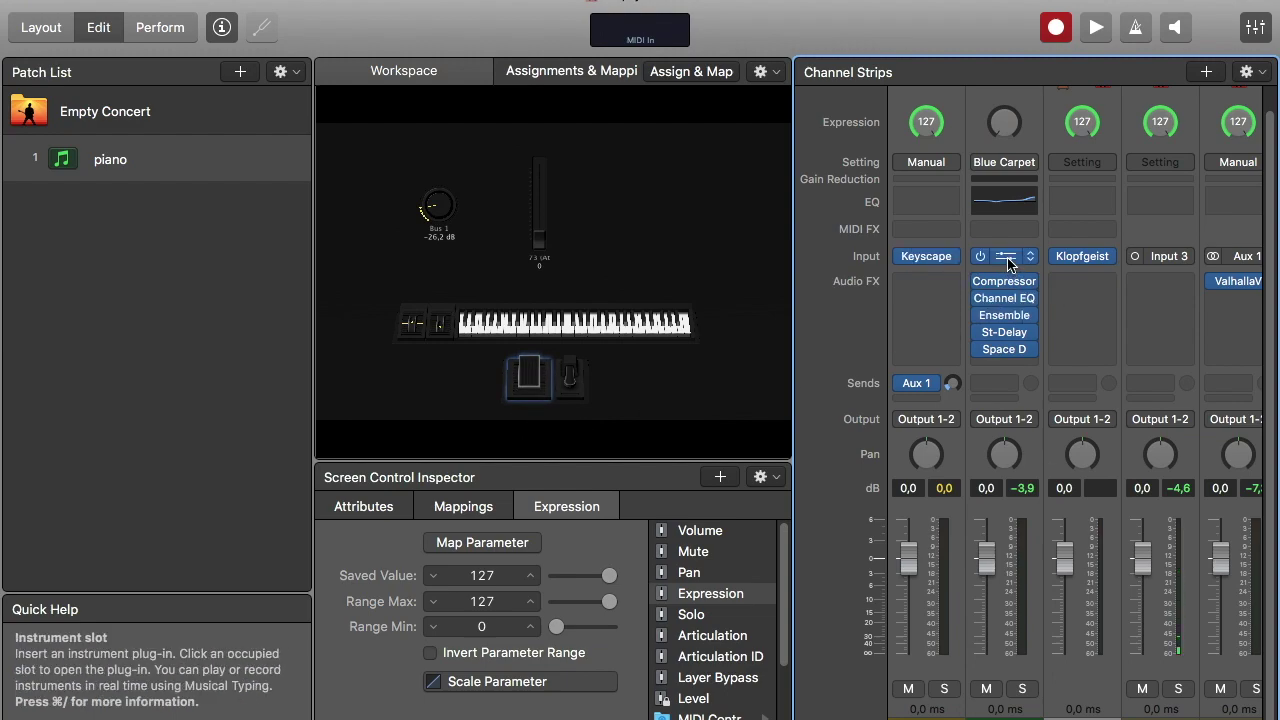
{"action": "left_click", "coordinate": [1008, 260]}
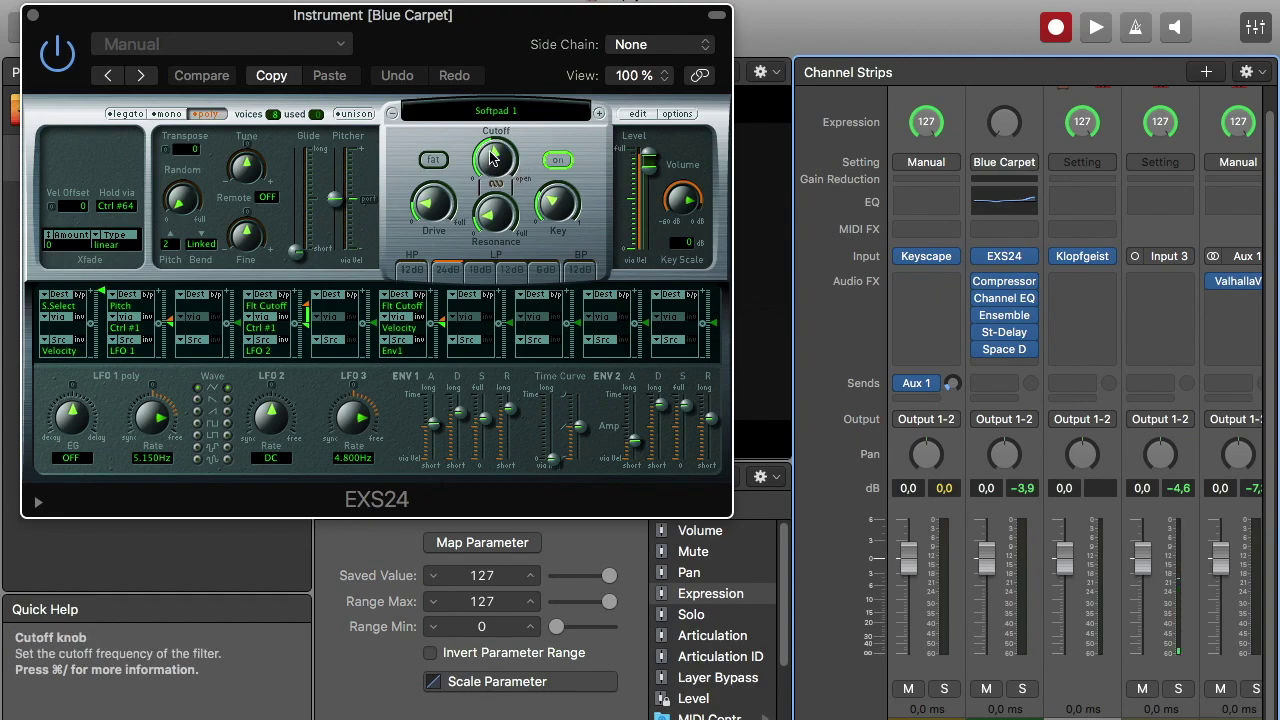
{"action": "left_click_drag", "start_coordinate": [175, 24], "coordinate": [828, 84]}
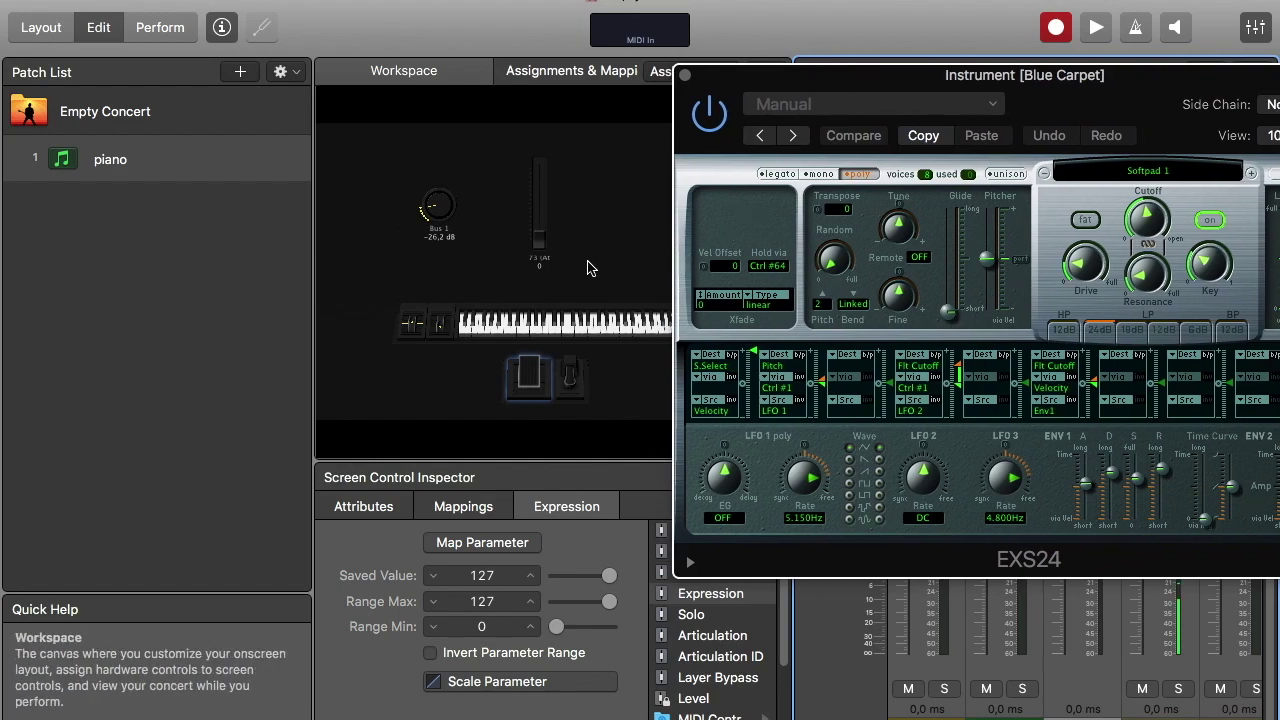
{"action": "left_click", "coordinate": [538, 250]}
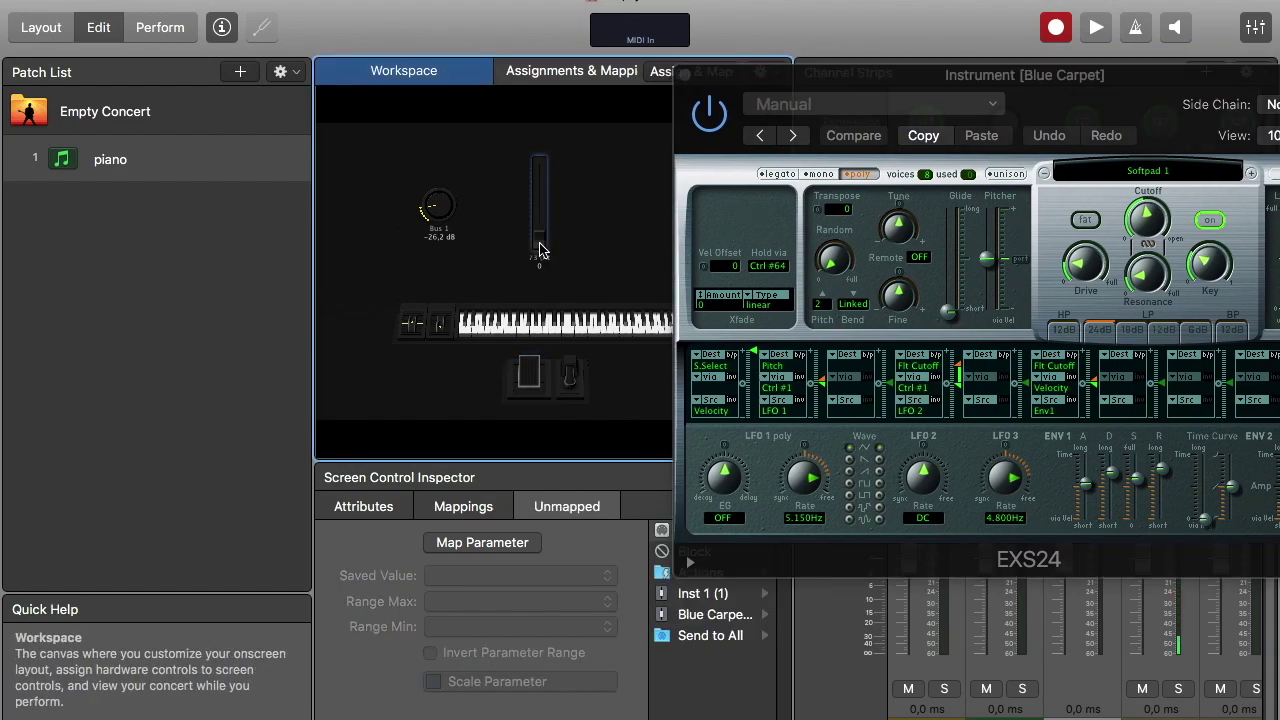
{"action": "left_click", "coordinate": [488, 543]}
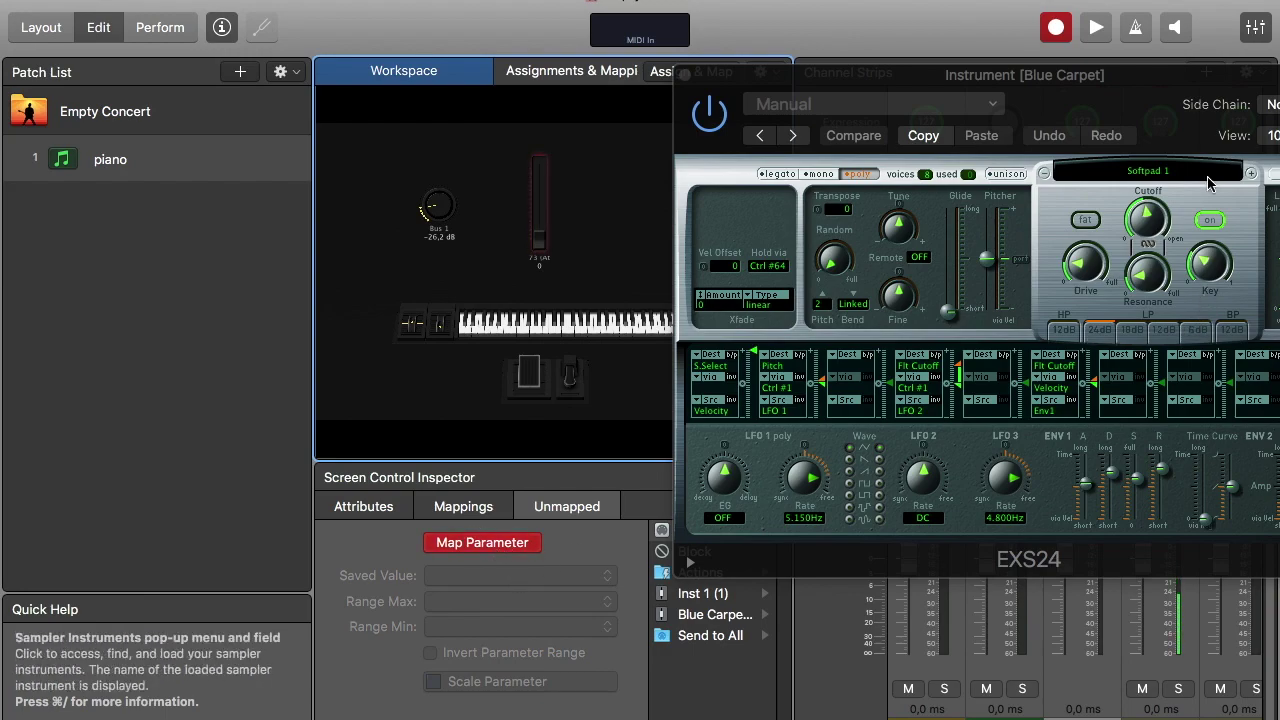
{"action": "mouse_move", "coordinate": [1143, 218]}
{"action": "left_mouse_down"}
{"action": "mouse_move", "coordinate": [1146, 150]}
{"action": "mouse_move", "coordinate": [1141, 228]}
{"action": "mouse_move", "coordinate": [1139, 207]}
{"action": "left_mouse_up"}
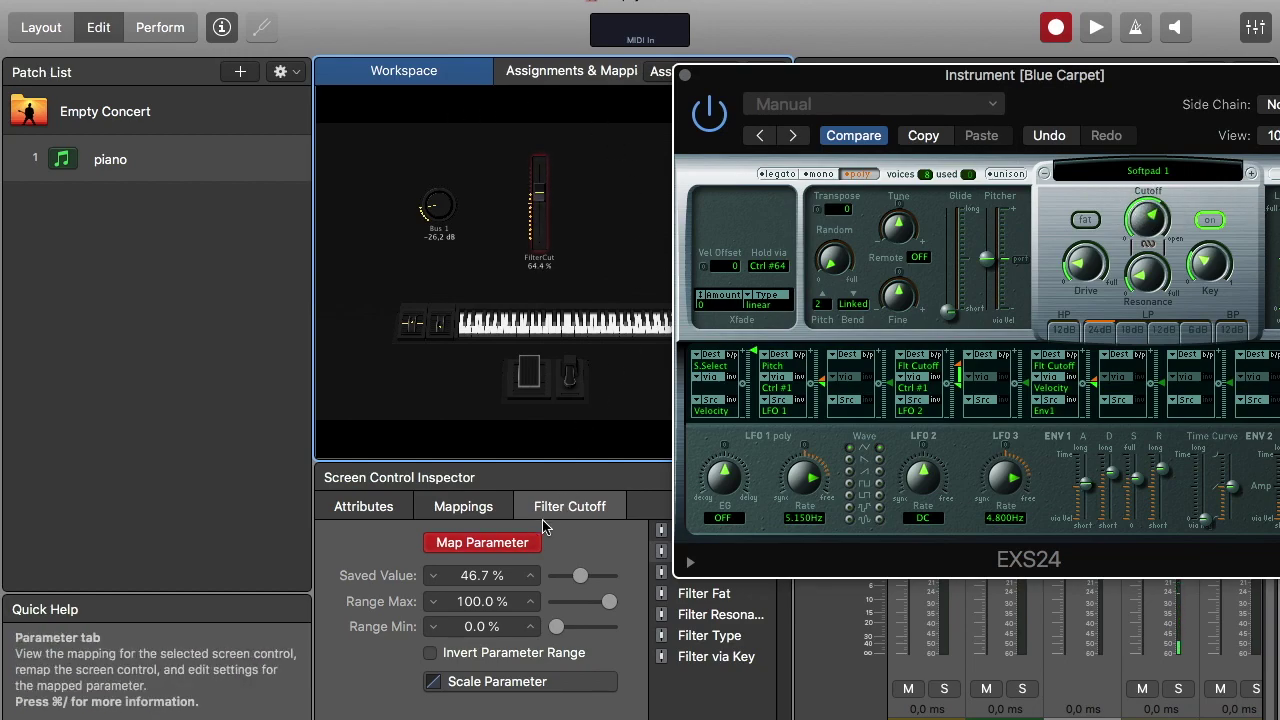
{"action": "left_click", "coordinate": [518, 546]}
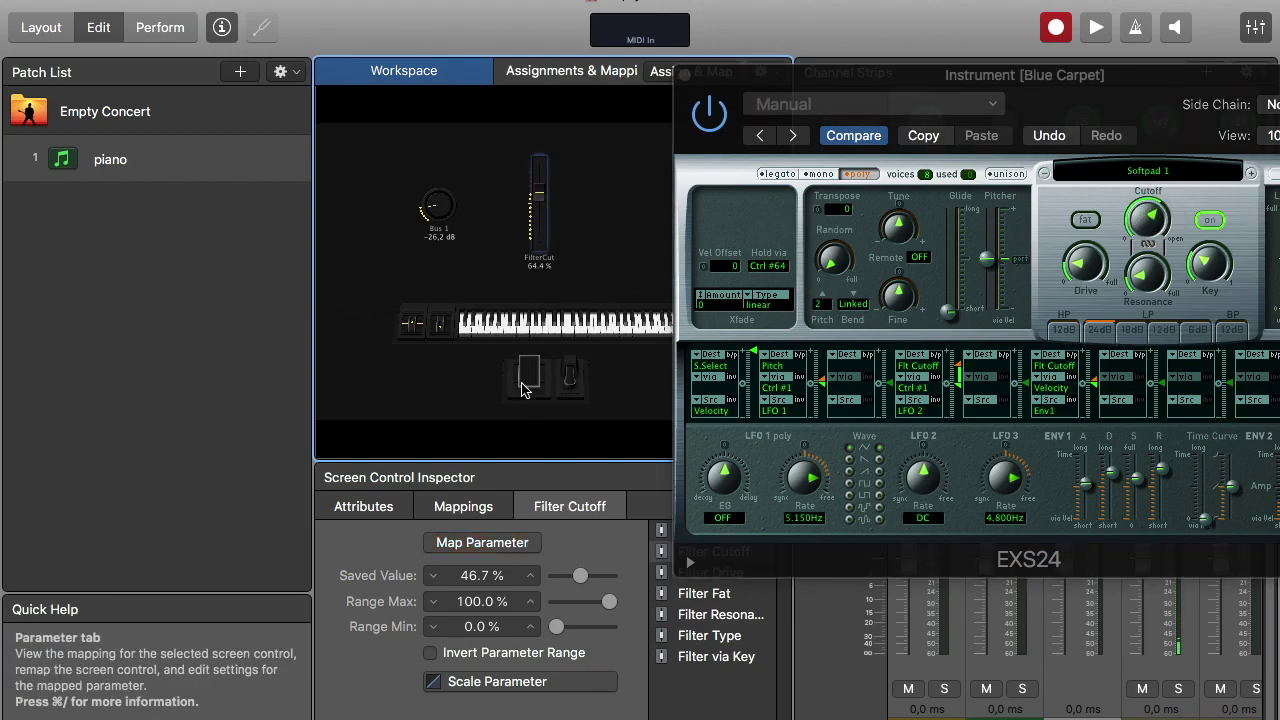
{"action": "left_click", "coordinate": [685, 75]}
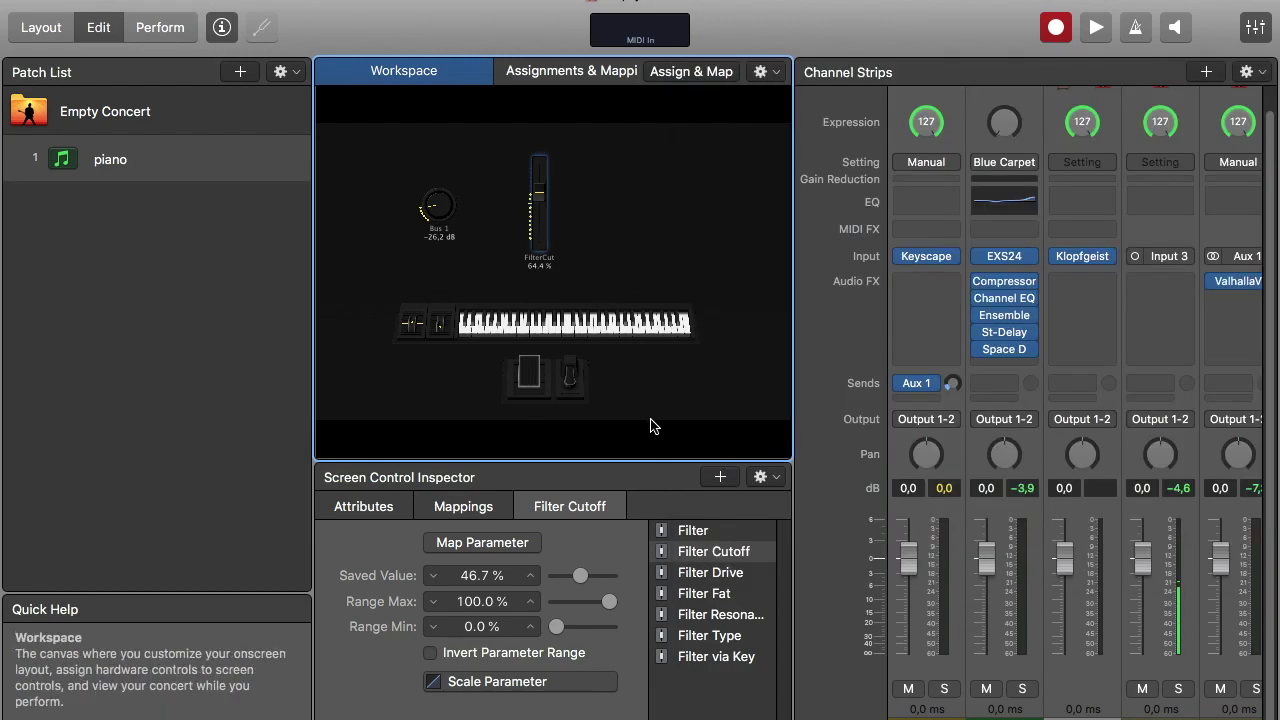